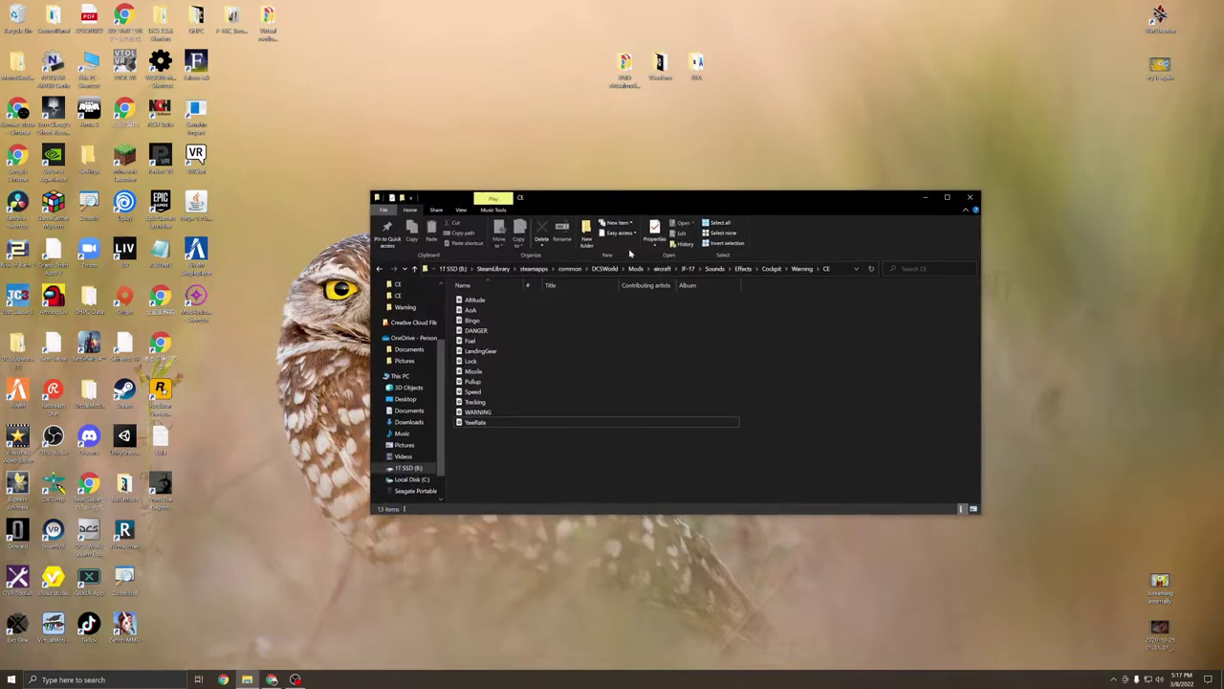
- Go up to the DCSWorld folder and open the JF-17 folder under Mods > aircraft
left_click(604, 268)
scroll(559, 364, "down", 2)
scroll(522, 366, "up", 2)
double_click(507, 446)
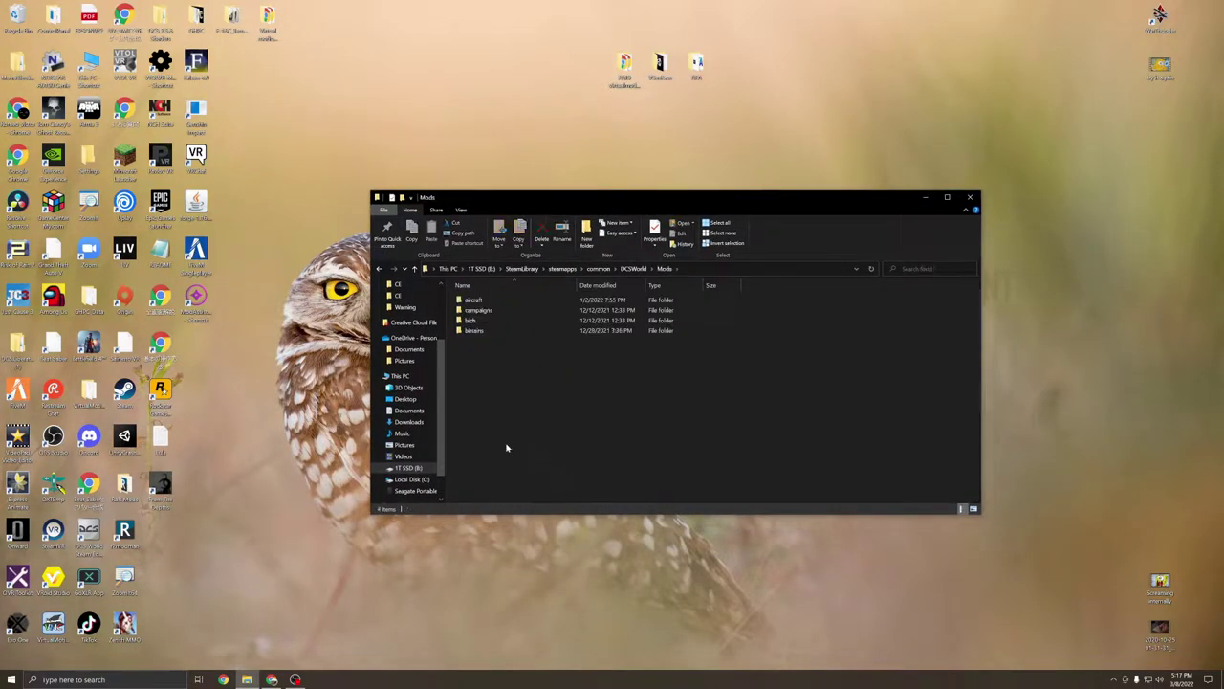
left_click(499, 302)
double_click(498, 303)
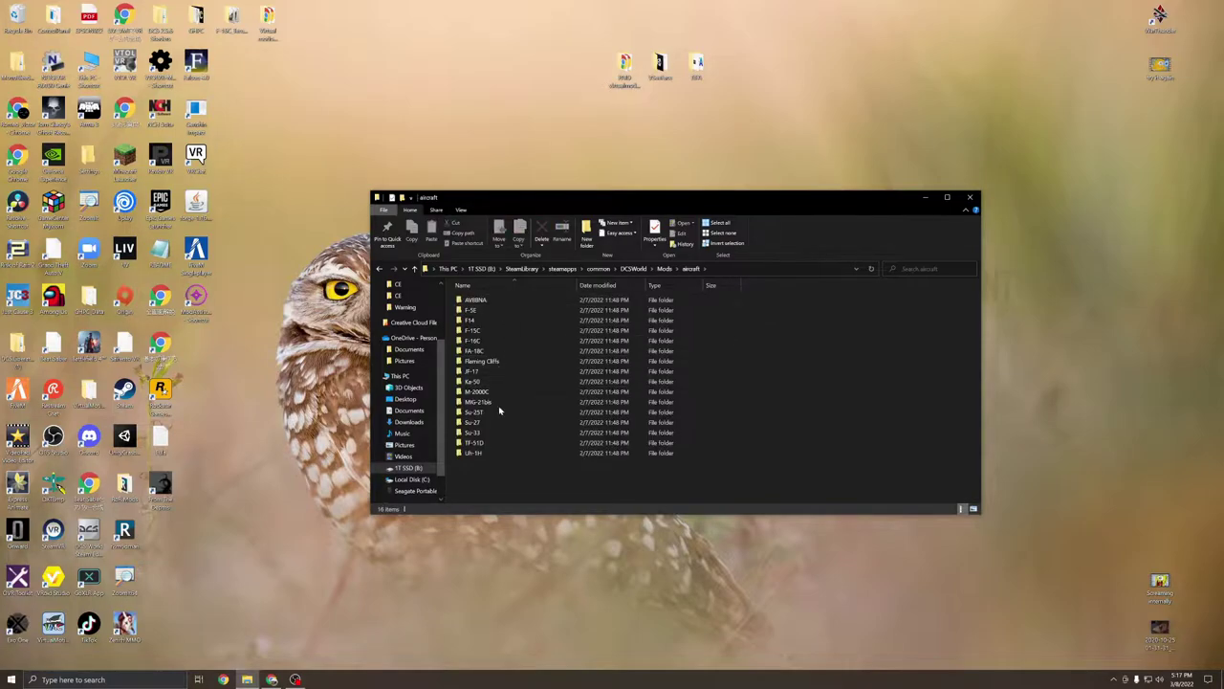
double_click(497, 372)
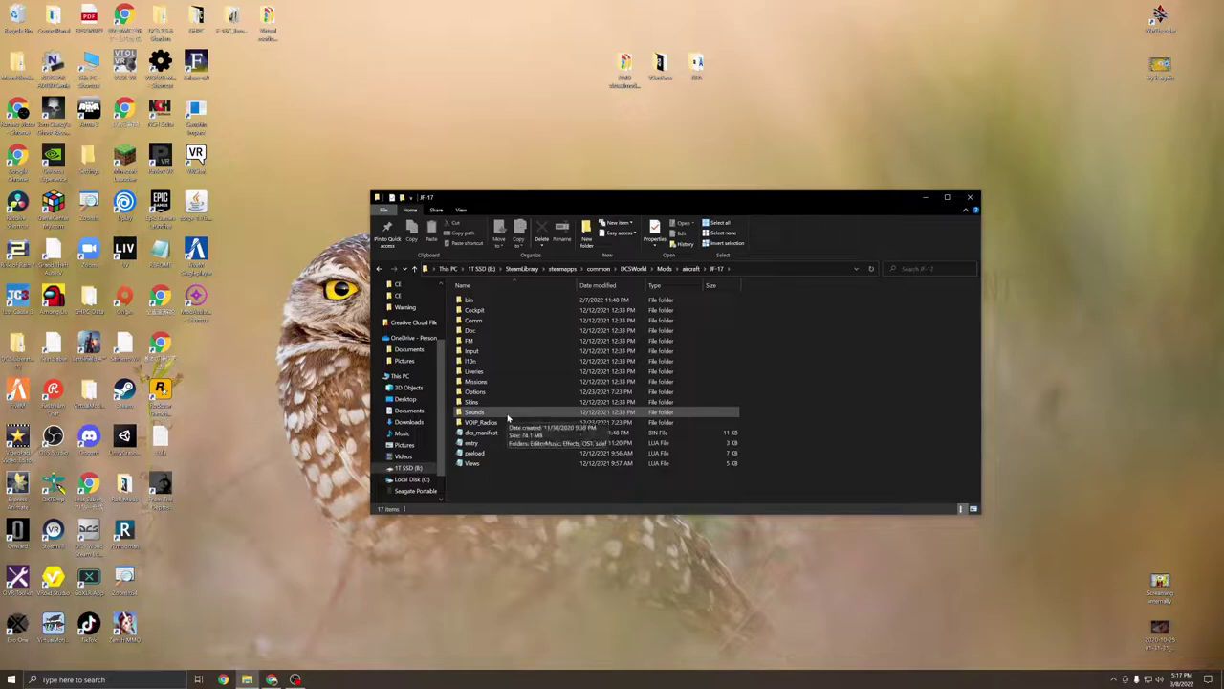
- Open the JF-17's Warning folder through Sounds > Effects > Cockpit
double_click(508, 413)
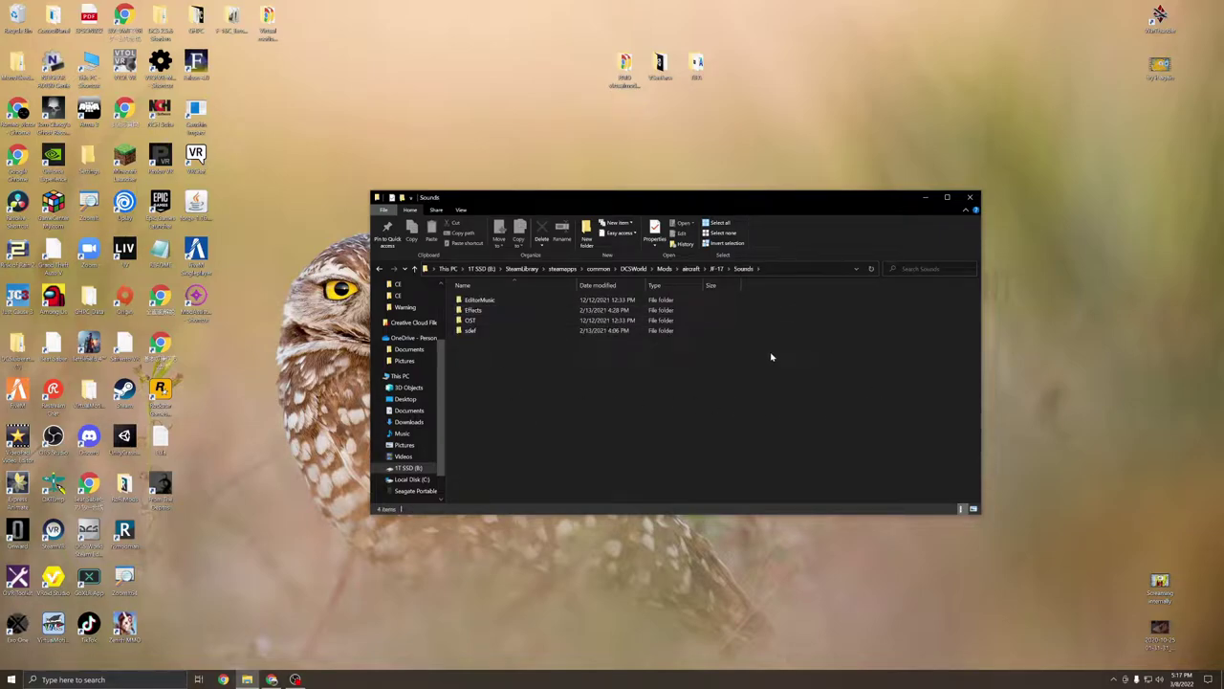
double_click(521, 309)
double_click(508, 300)
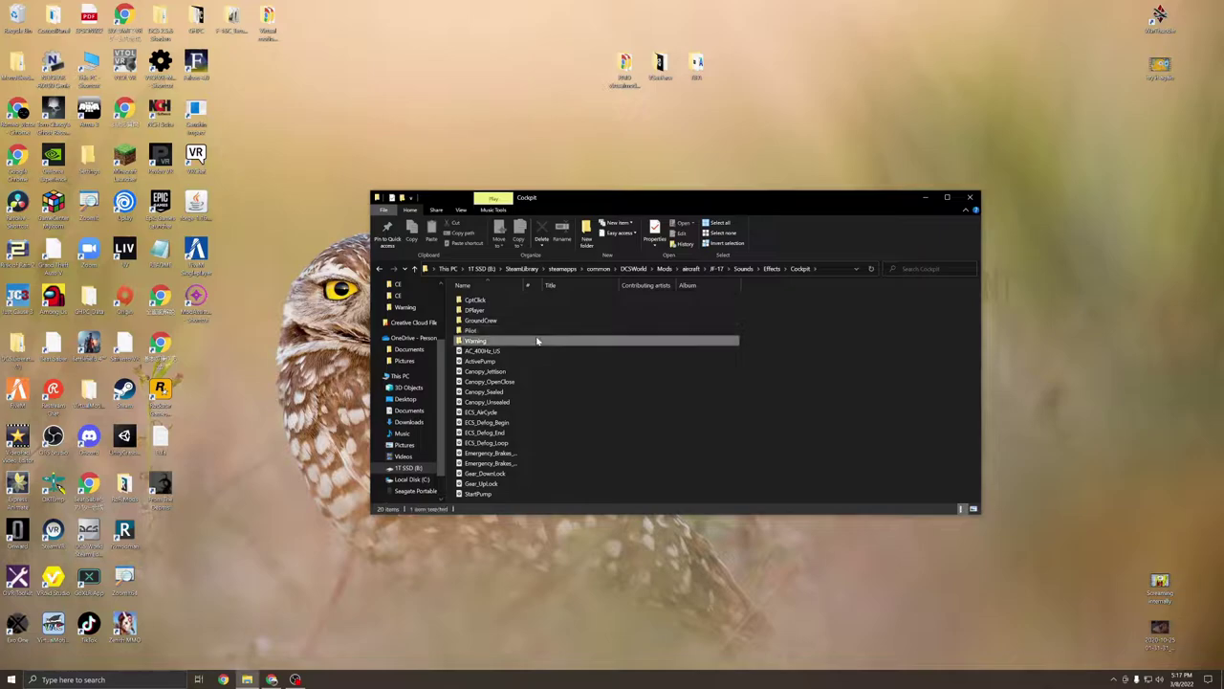
double_click(532, 340)
- Examine the Warning folder's contents: the CE, CN1, CN2, EN1 and EN2 subfolders and the loose sound files
left_click_drag(497, 471, 478, 295)
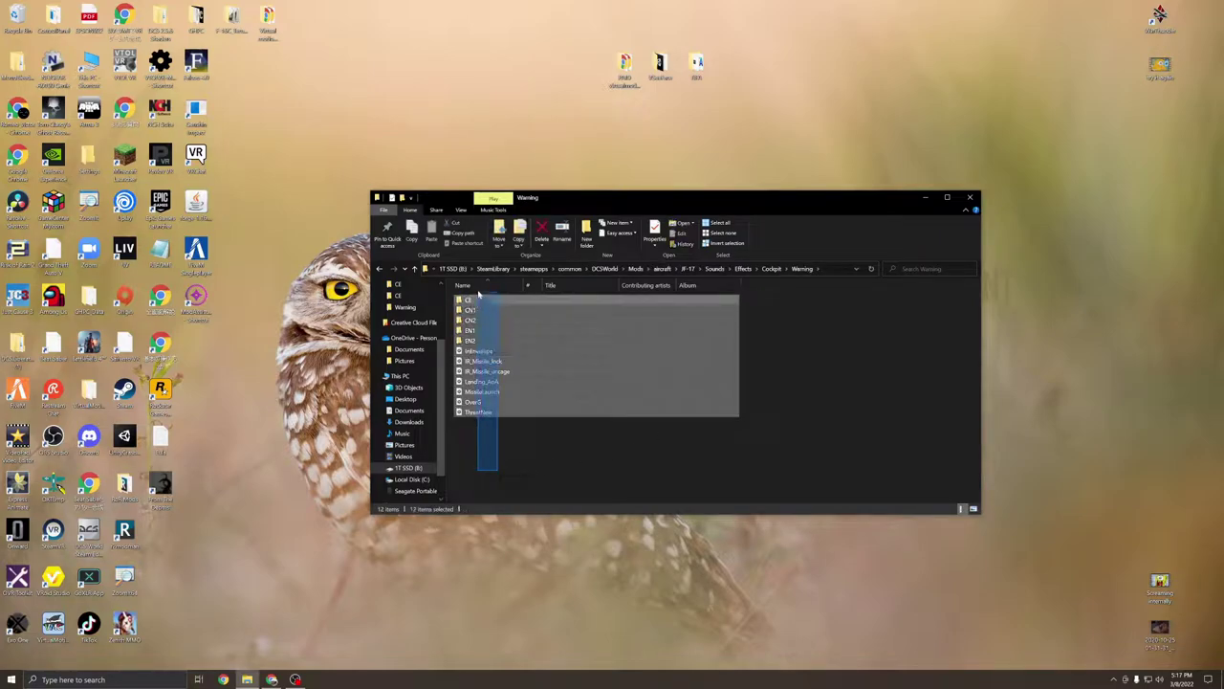
left_click(571, 468)
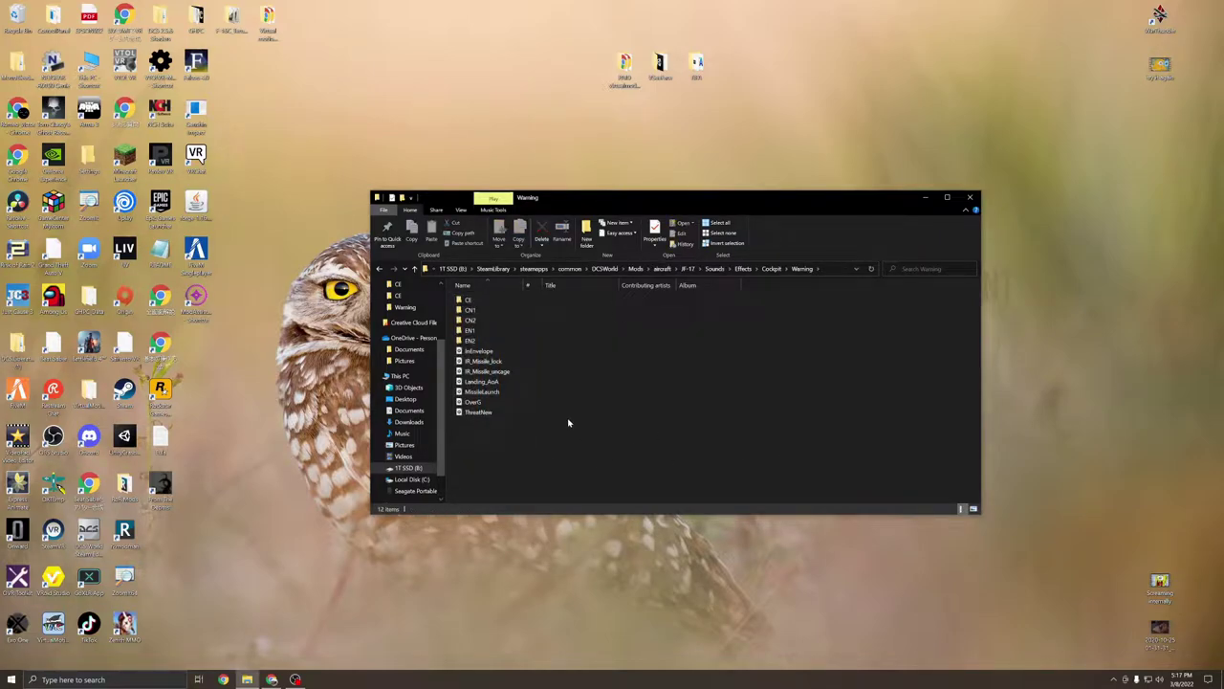
left_click(478, 302)
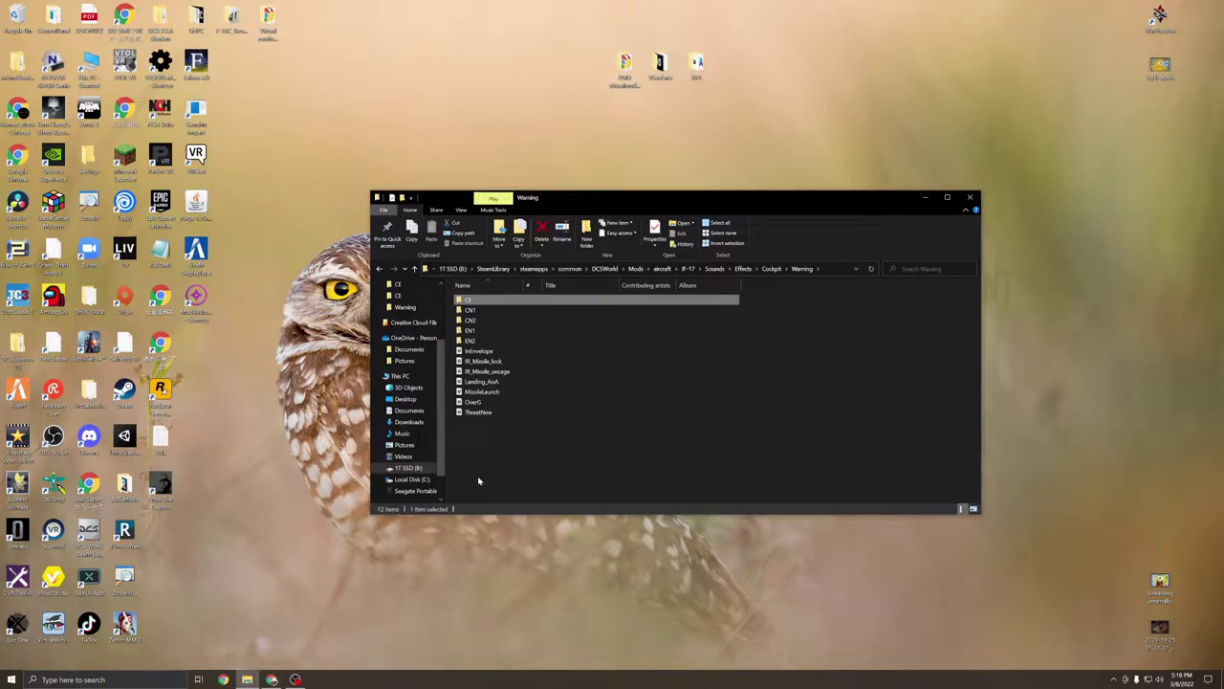
left_click(523, 449)
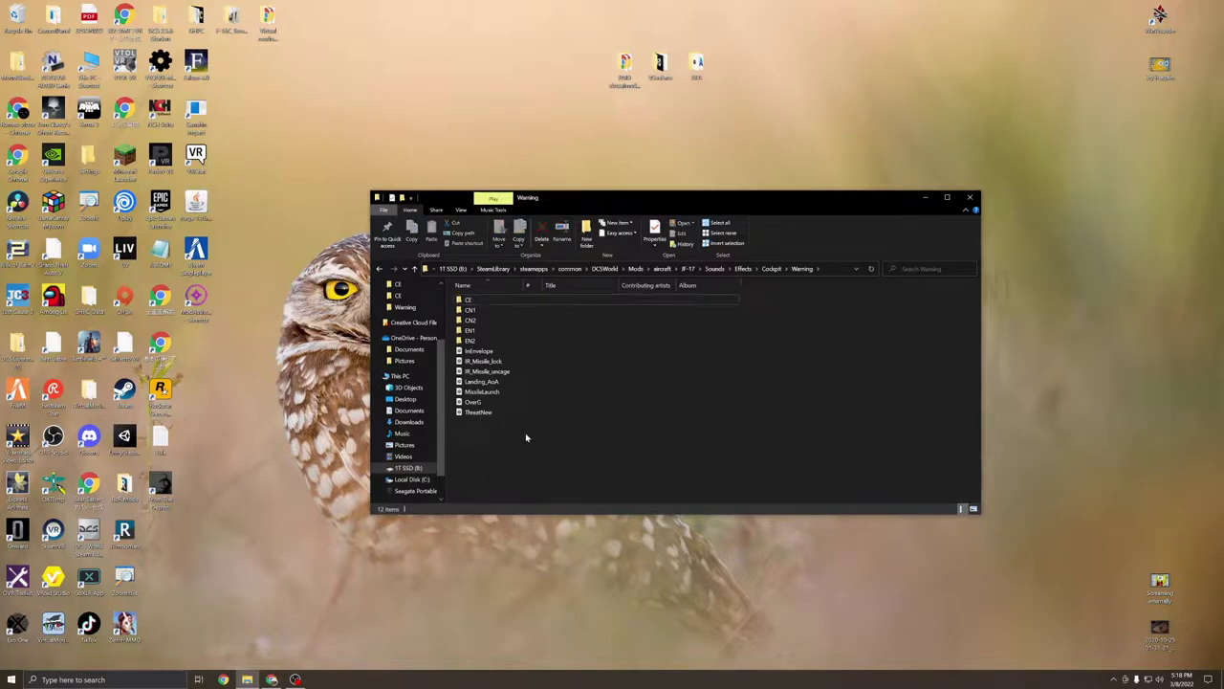
left_click_drag(466, 447, 483, 350)
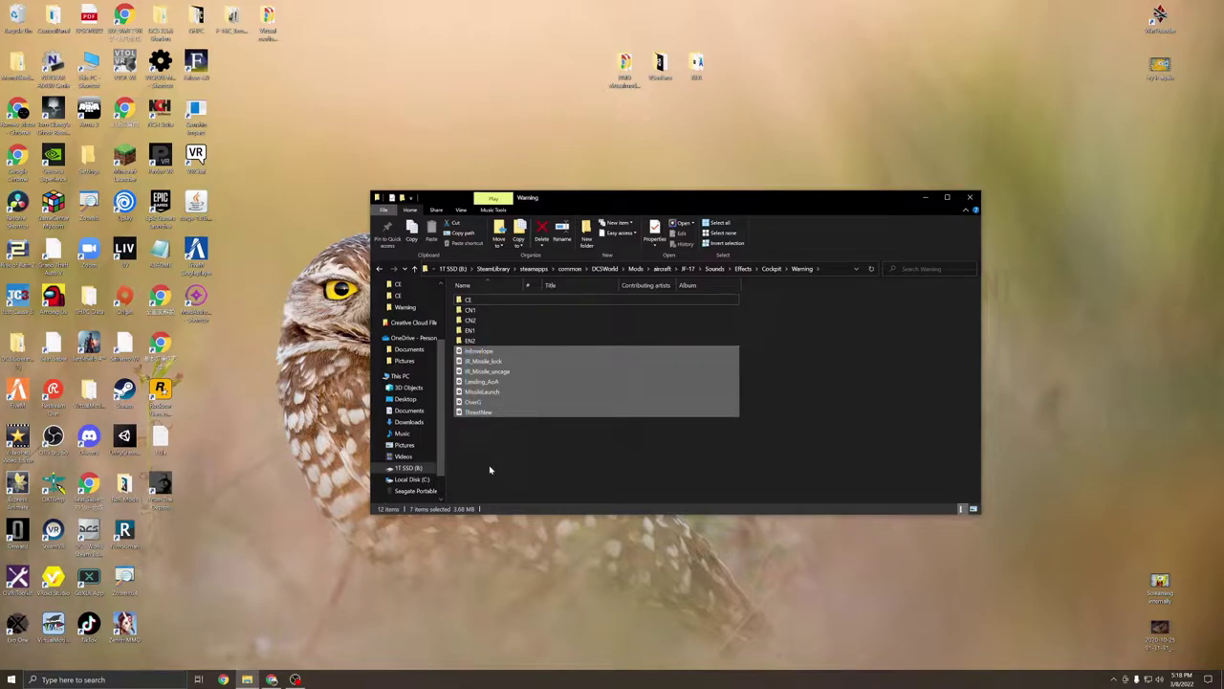
left_click(470, 311)
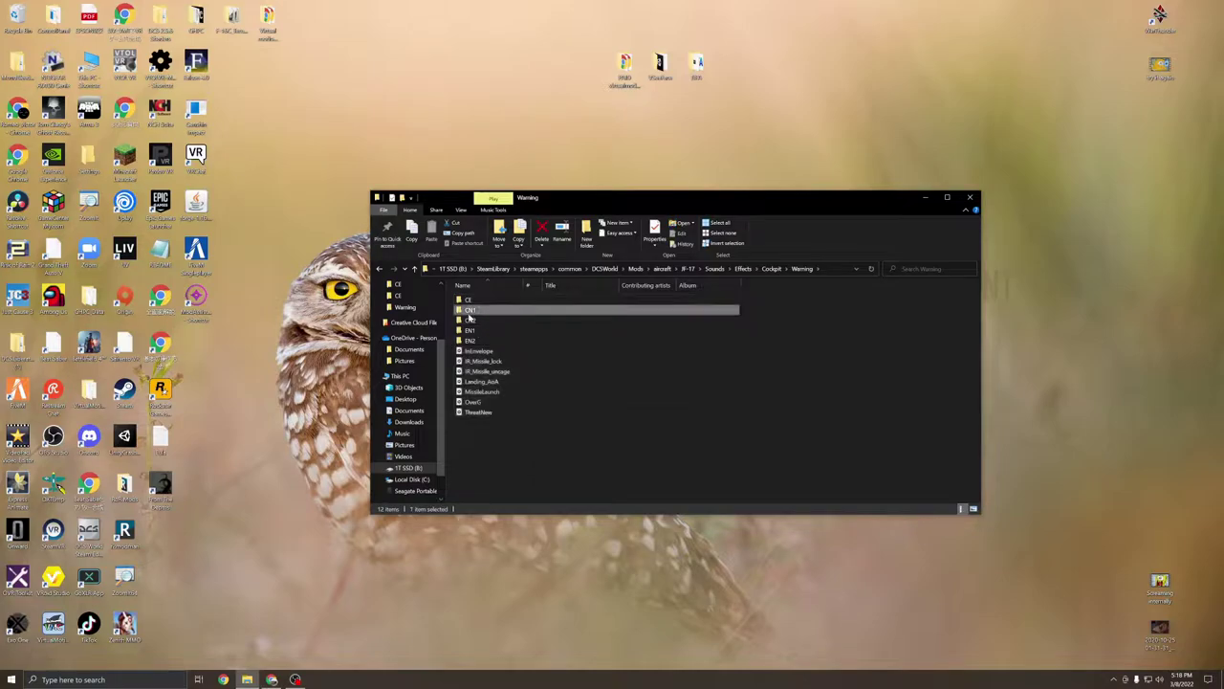
left_click(474, 321)
left_click(491, 341)
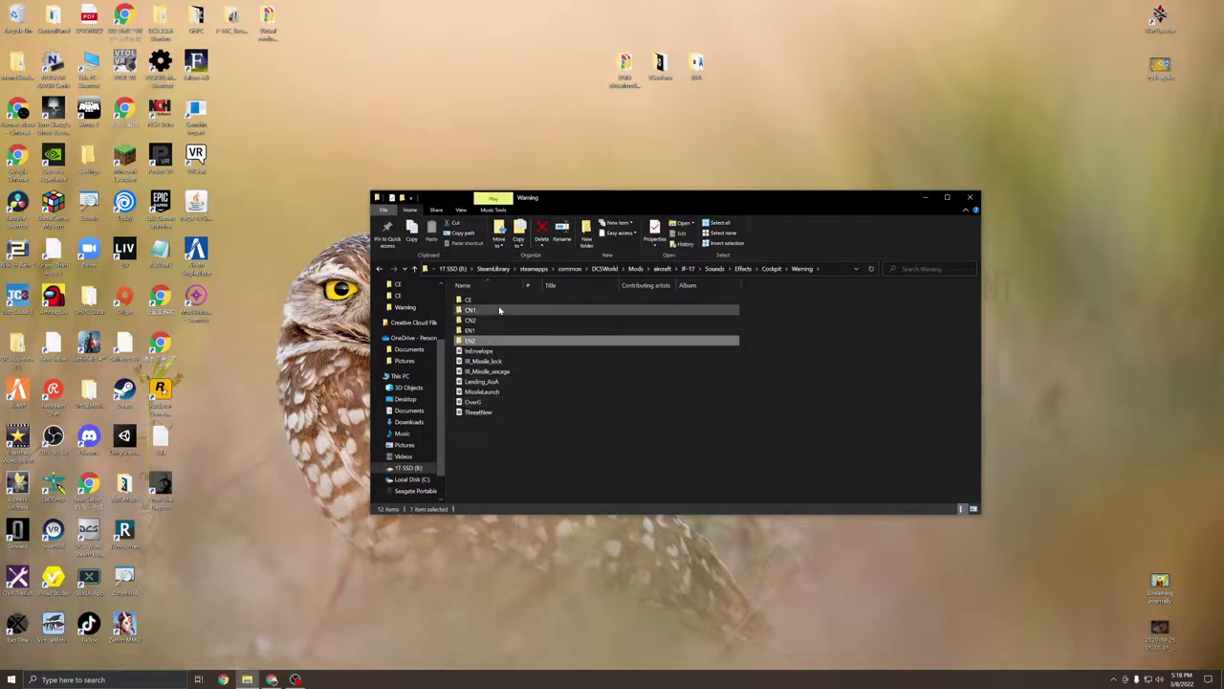
left_click(497, 311)
left_click(496, 323)
left_click(493, 332)
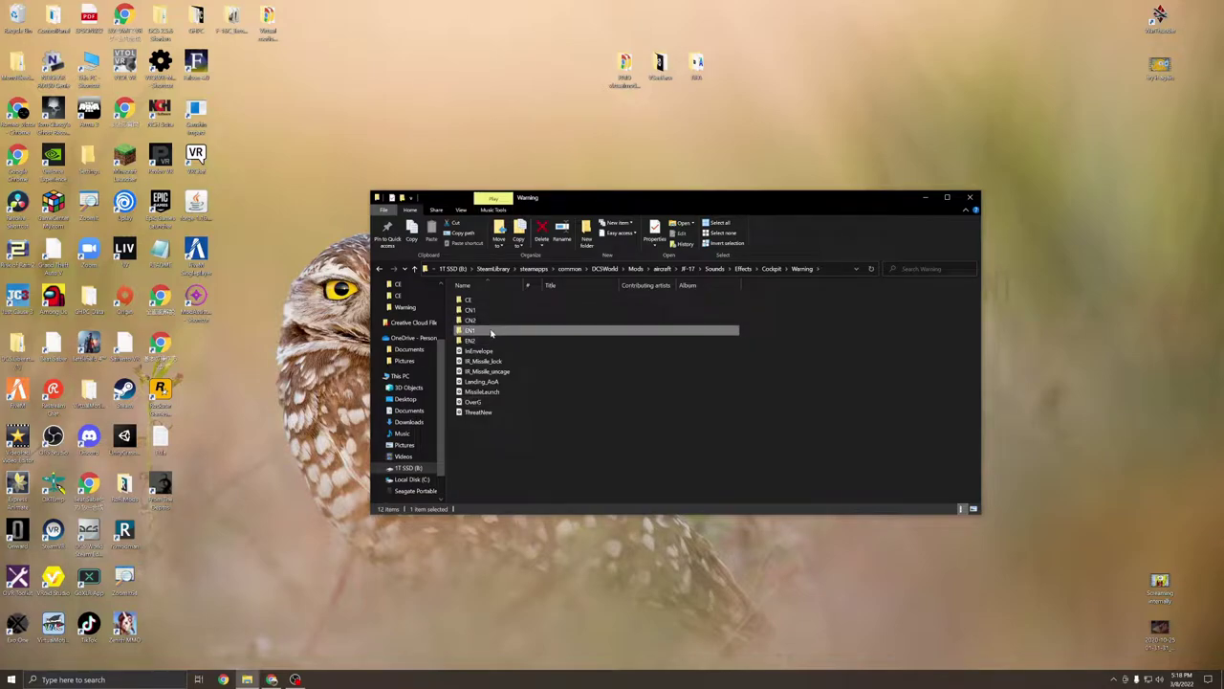
left_click(485, 341)
left_click(475, 450)
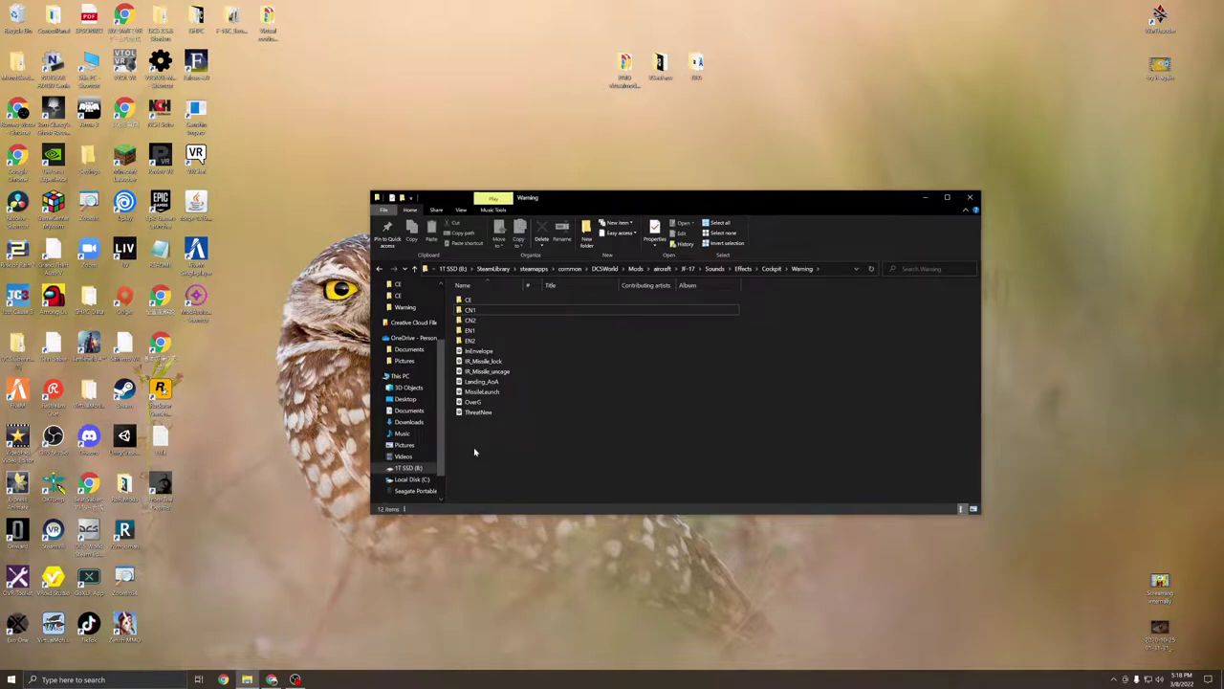
- Highlight the CN1 folder and the loose warning sounds from InEnvelope to ThreatNew for review, then clear the selection
left_click(467, 310)
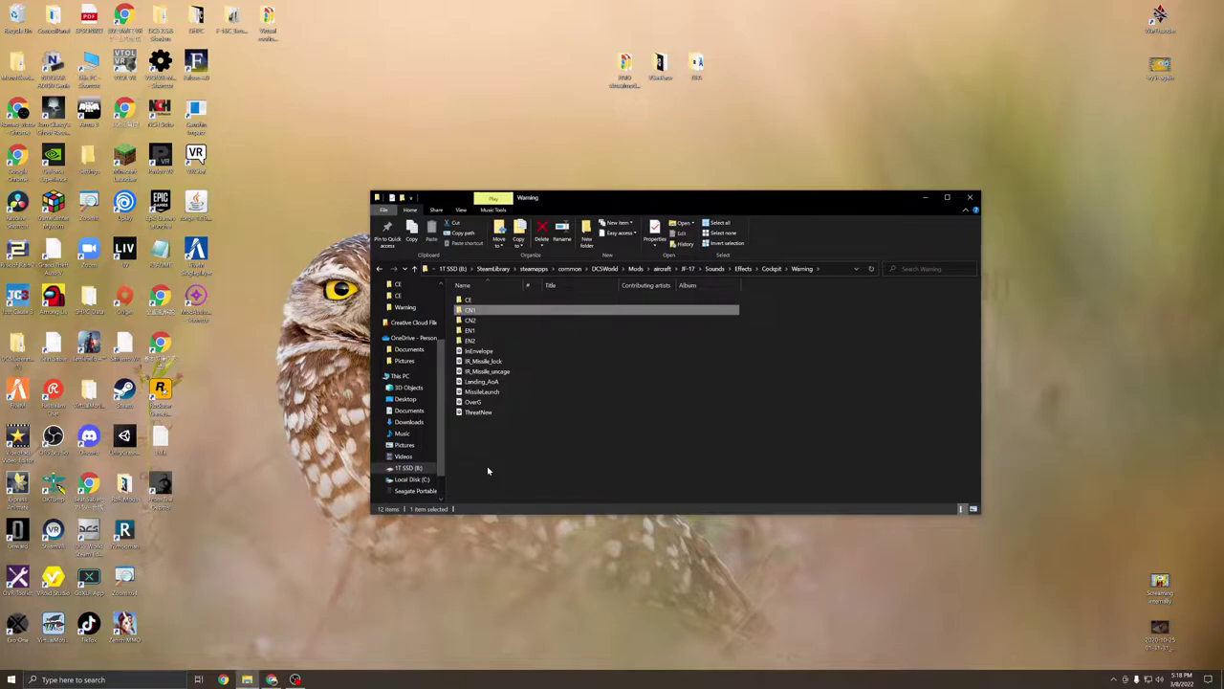
left_click_drag(487, 466, 538, 353)
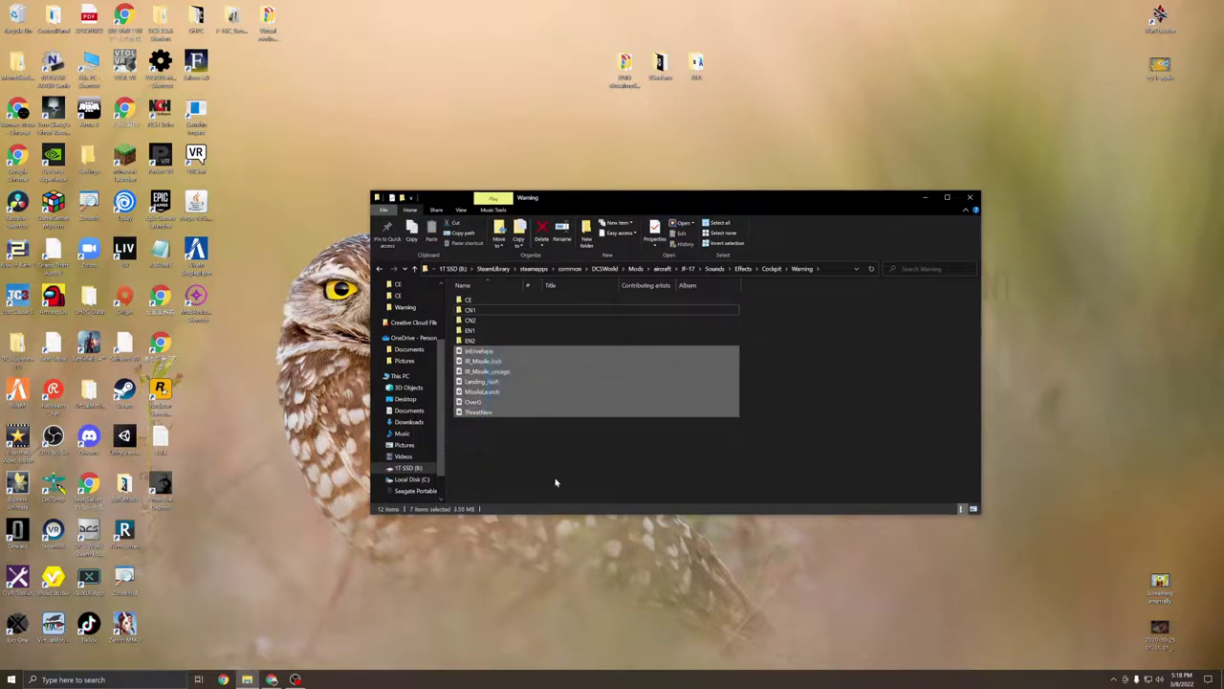
left_click(556, 482)
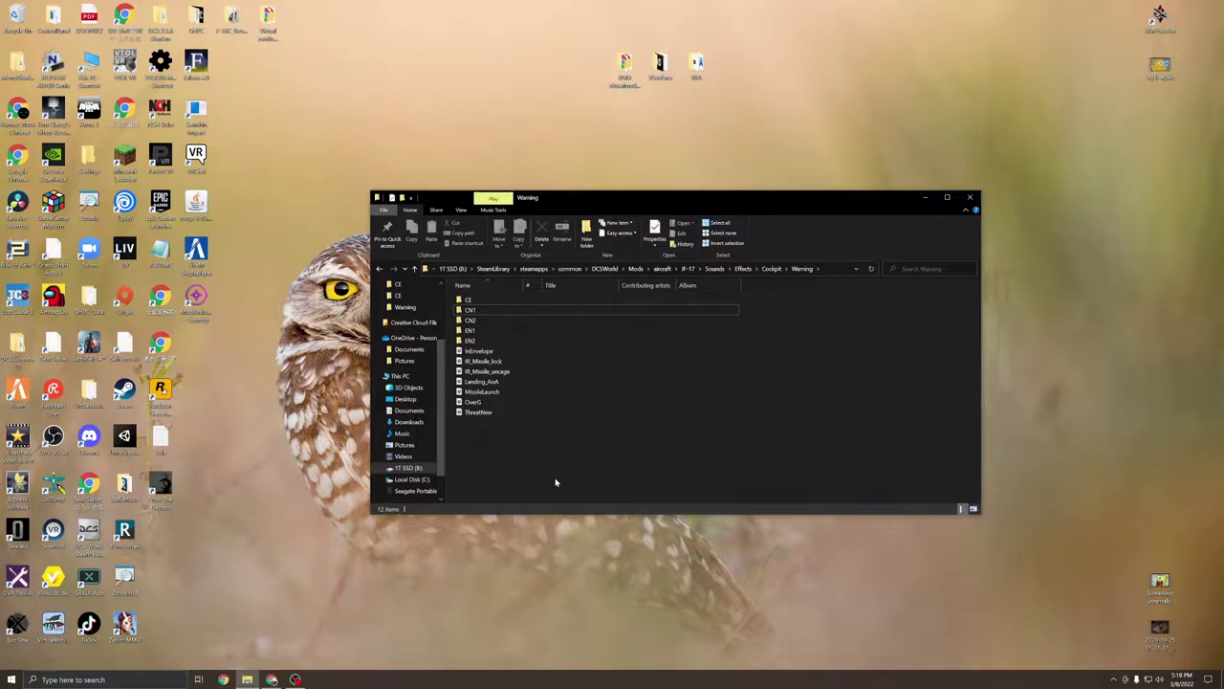
left_click_drag(483, 470, 493, 348)
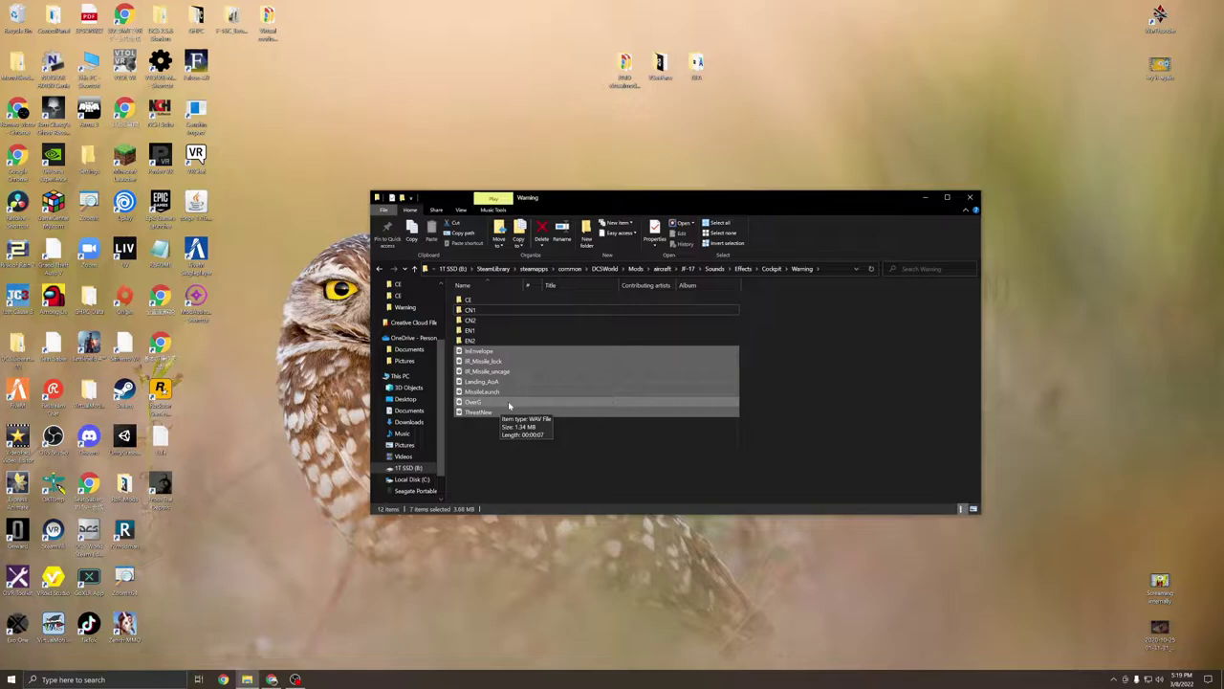
left_click(489, 451)
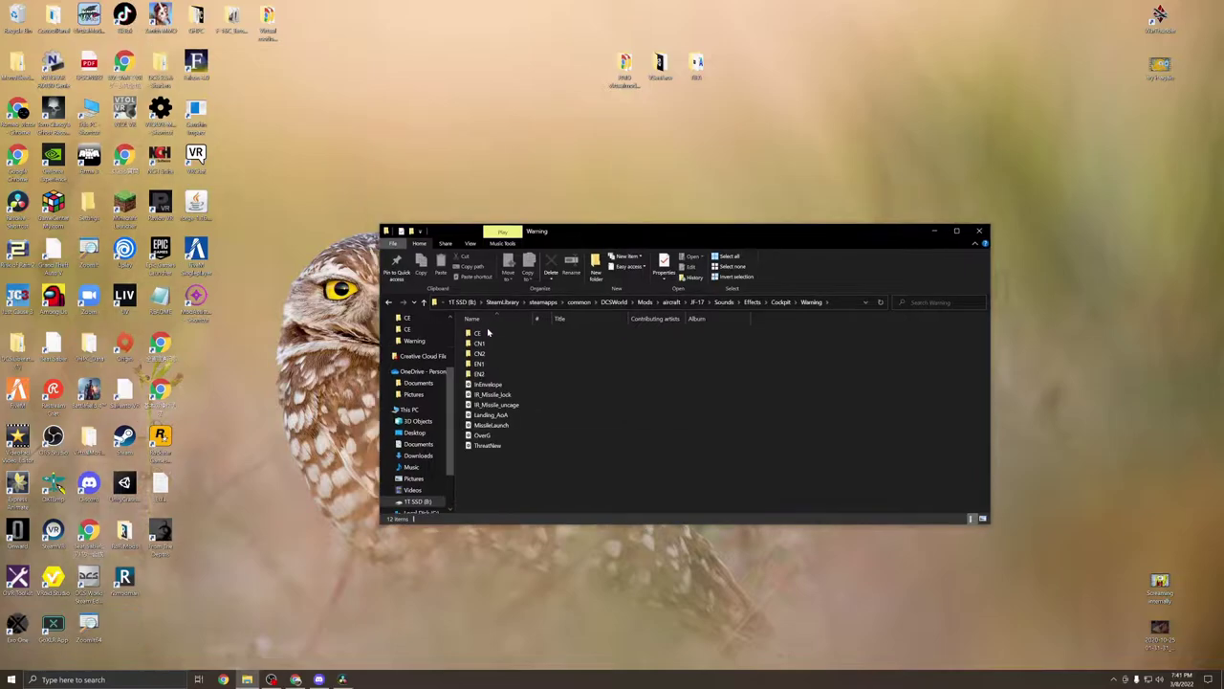
- Highlight the CE folder, then the CN1, CN2, EN1 and EN2 folders, and clear the selection
key("Down")
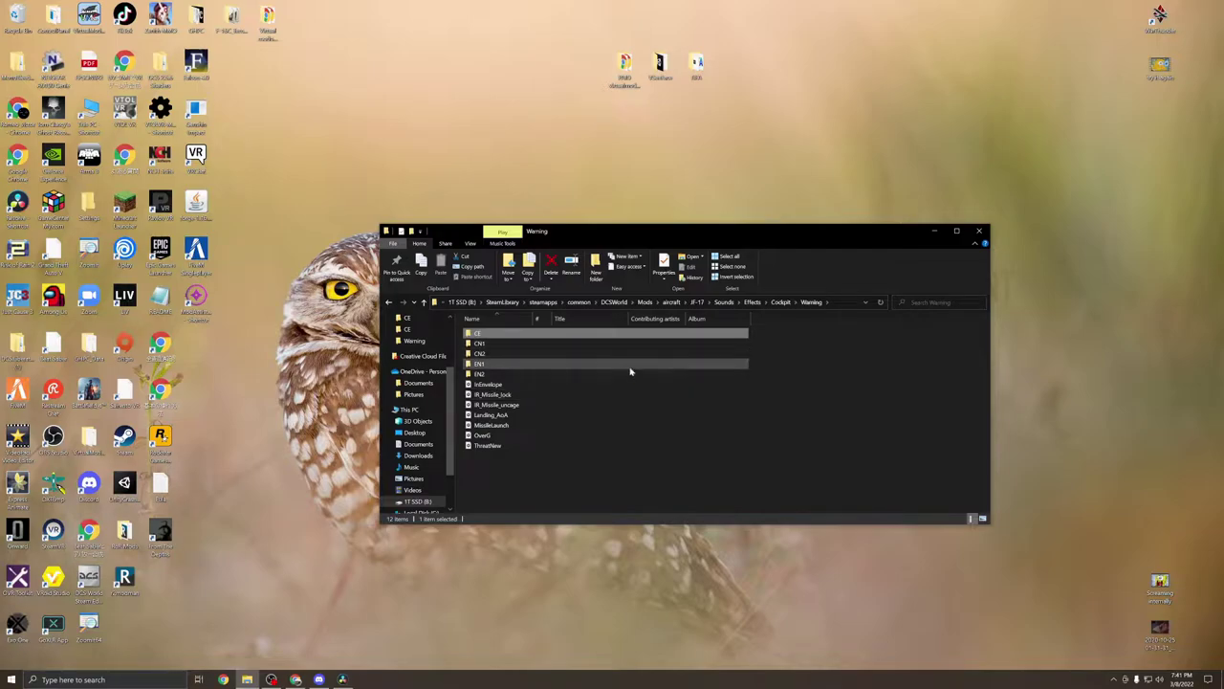
left_click(801, 351)
left_click_drag(800, 351, 692, 374)
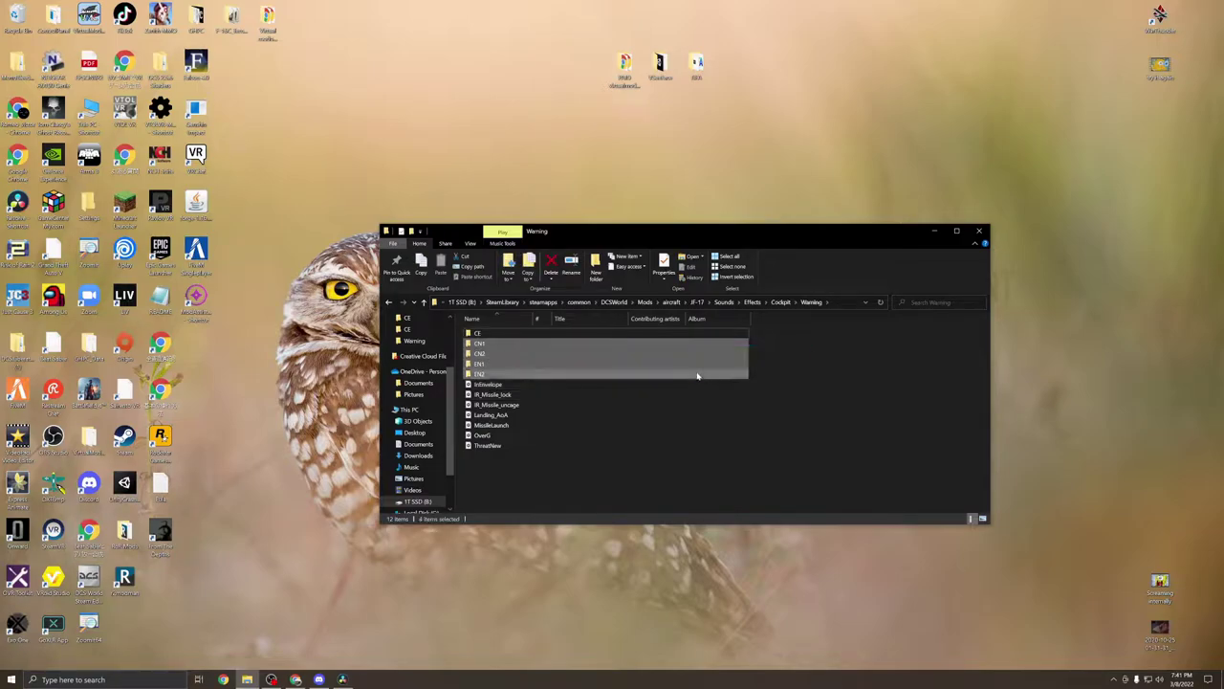
left_click(469, 475)
- Open the CN1 folder, play its Fuel sound file, and close the music player
double_click(479, 343)
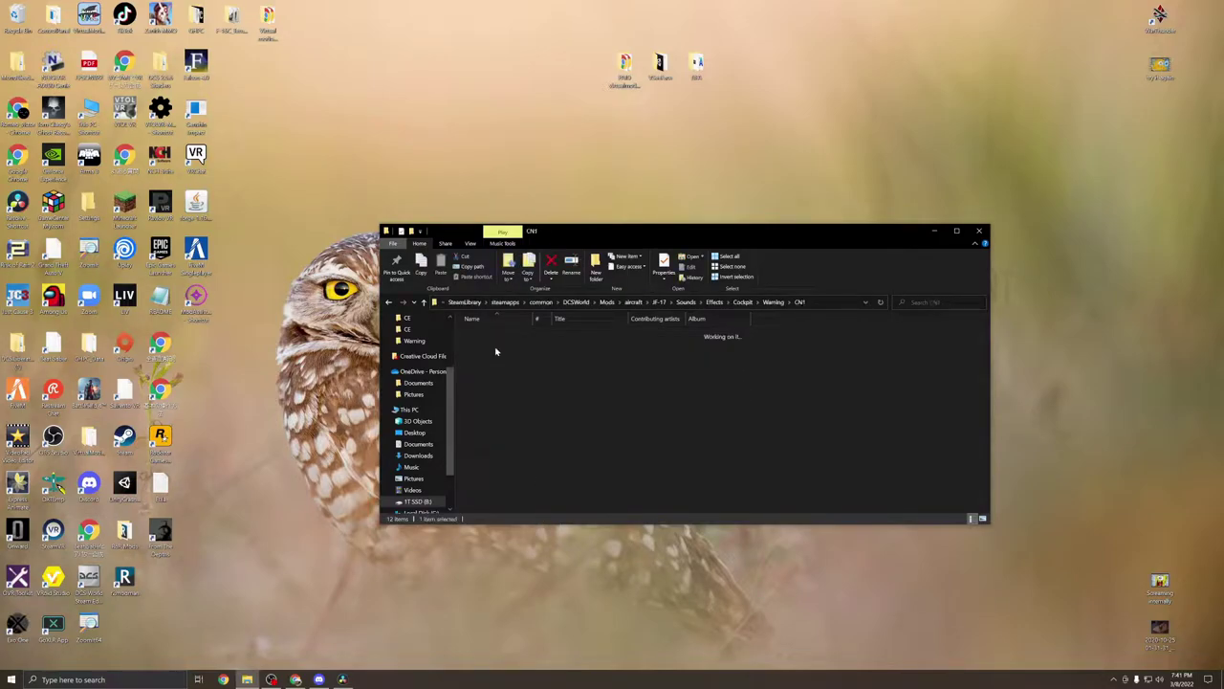
left_click_drag(486, 474, 494, 338)
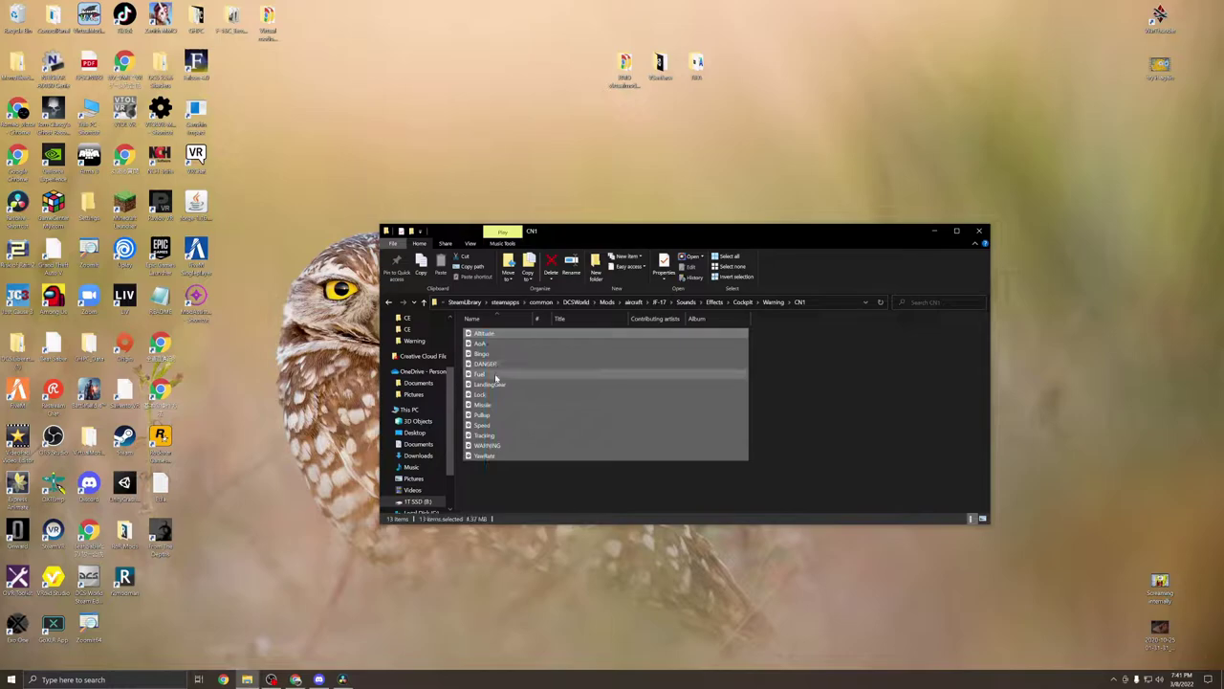
left_click(495, 377)
double_click(496, 376)
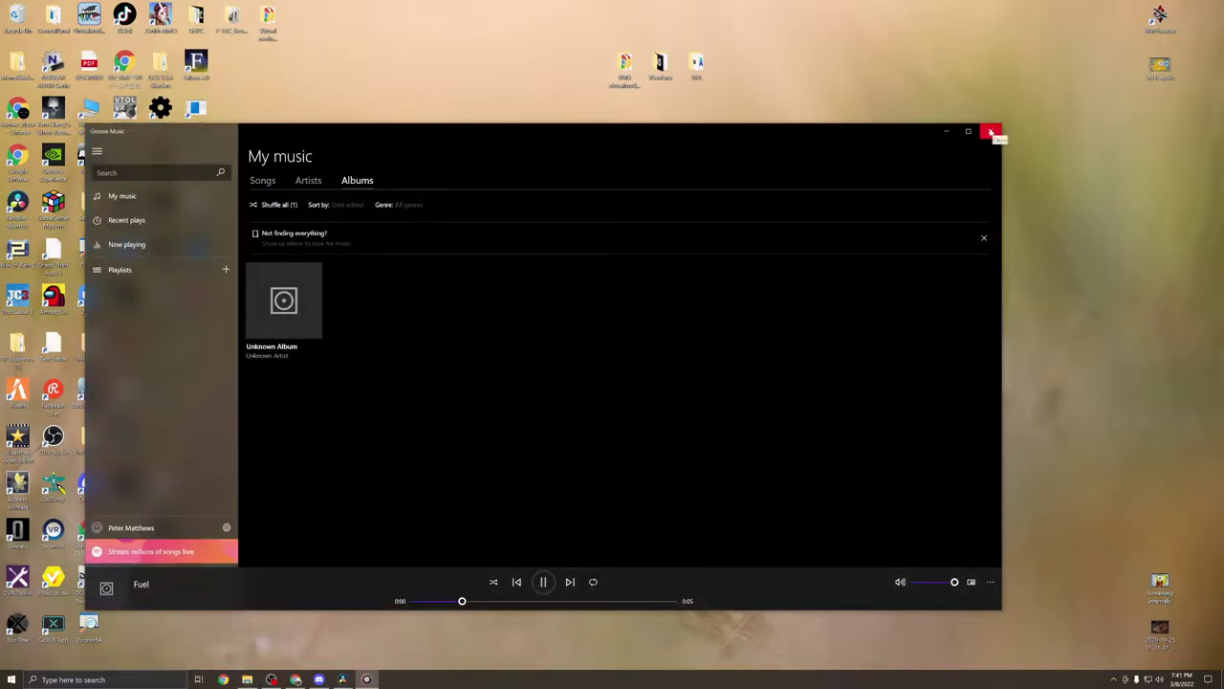
left_click(991, 132)
left_click(831, 392)
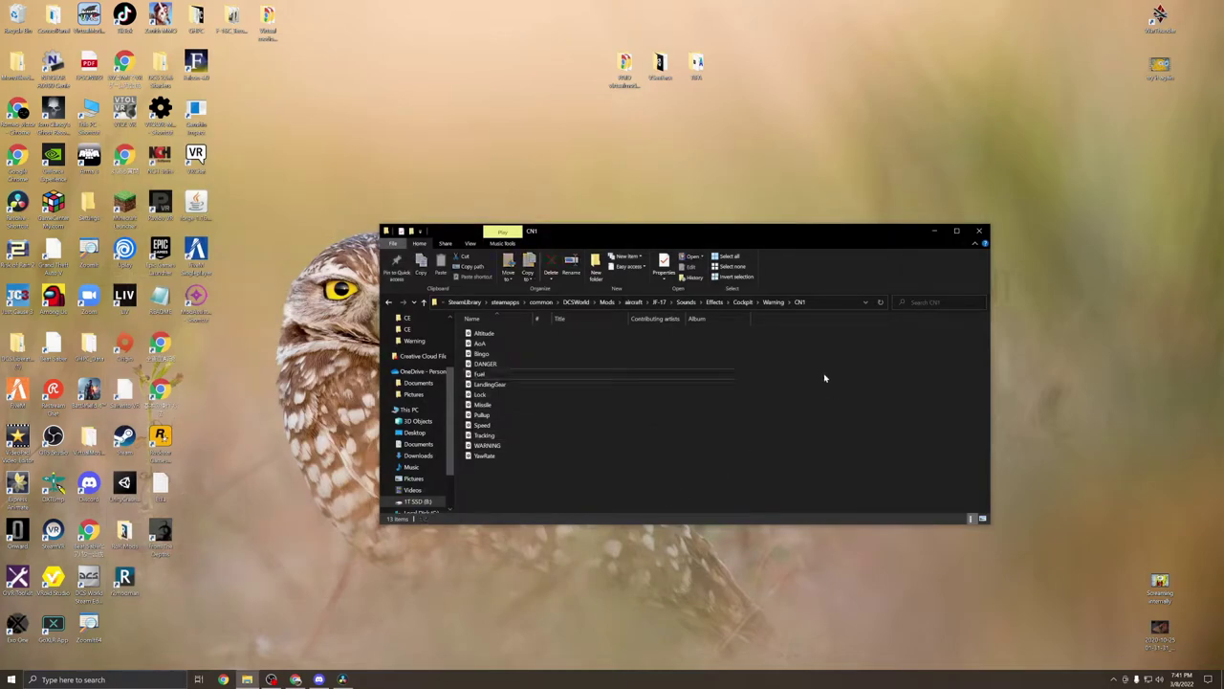
- Return to the Warning folder and open CE to look over its warning sound files
left_click(772, 301)
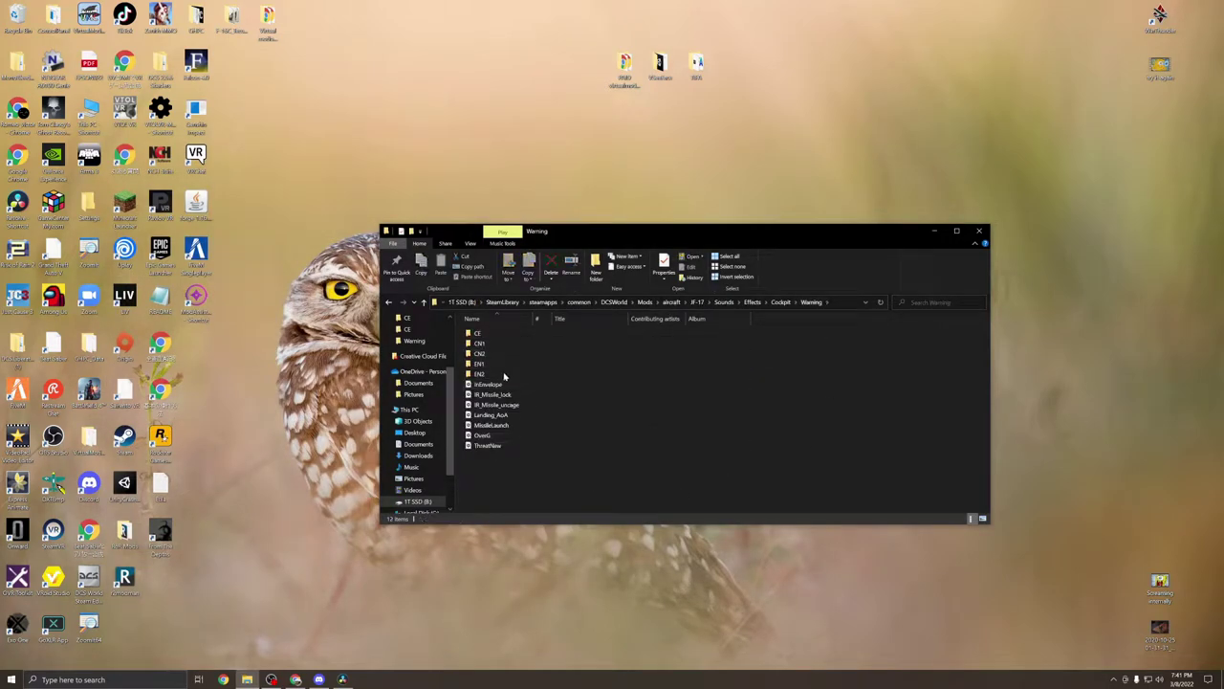
double_click(493, 335)
left_click_drag(485, 488, 488, 330)
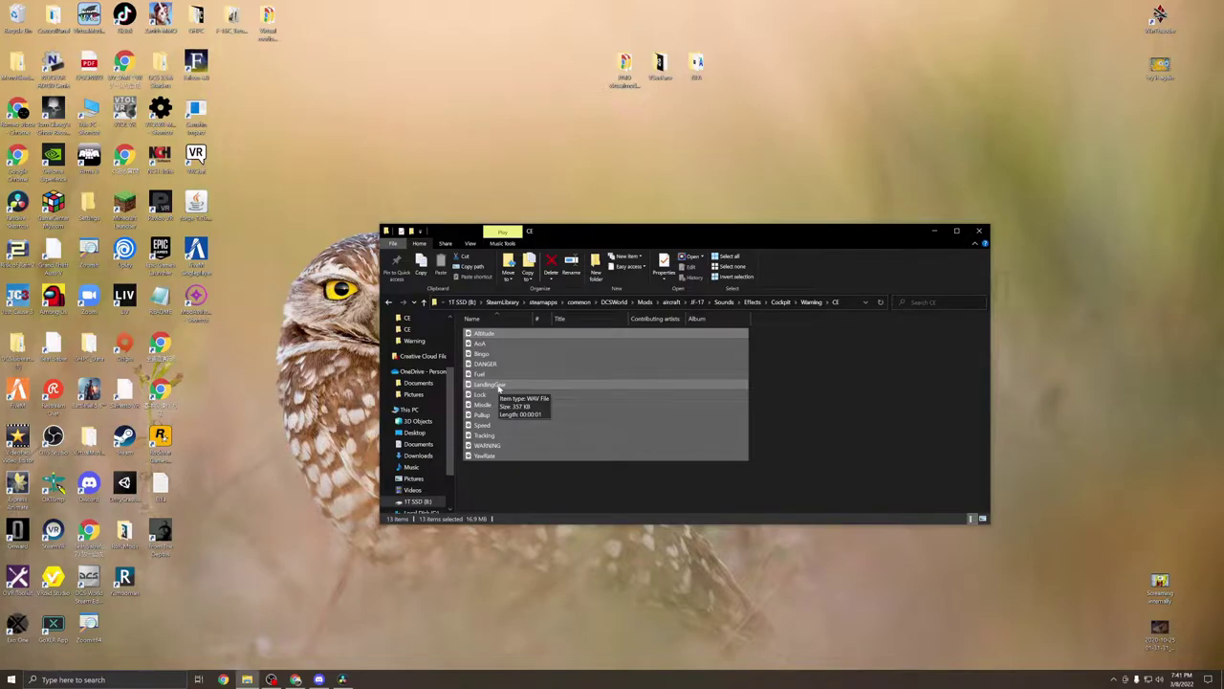
left_click(535, 489)
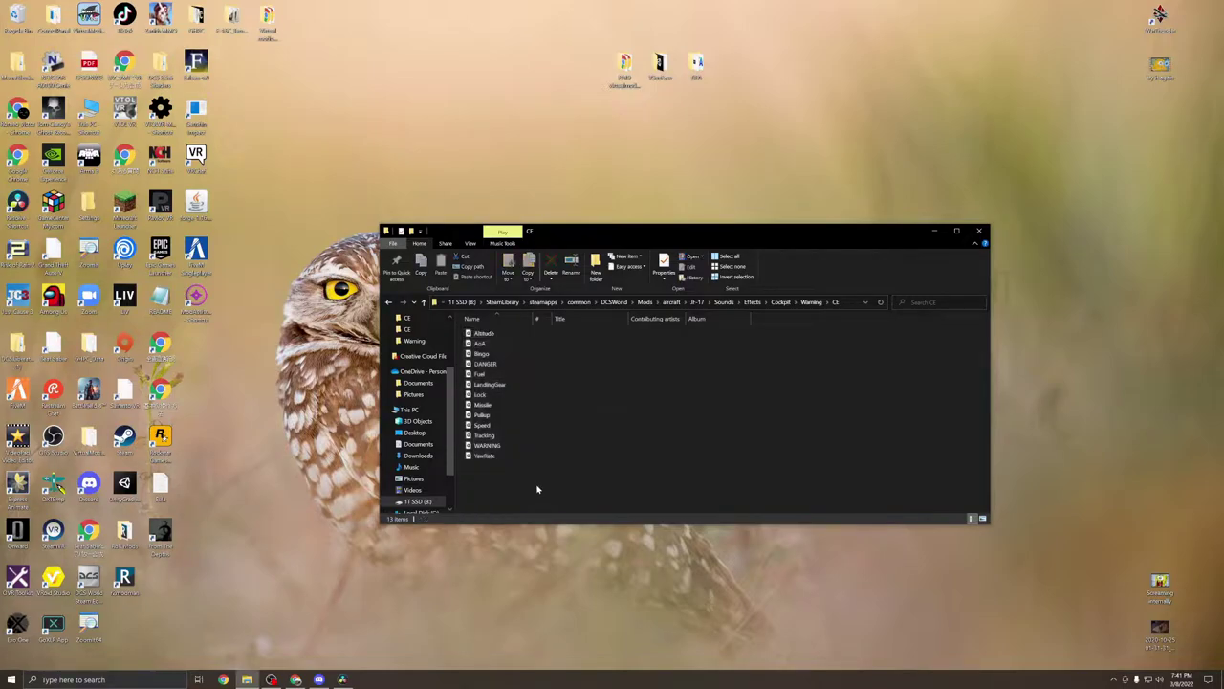
left_click(502, 446)
left_click_drag(508, 446, 521, 323)
left_click(592, 484)
- Check the contents of the EN2 folder and return to the Warning folder
left_click(808, 302)
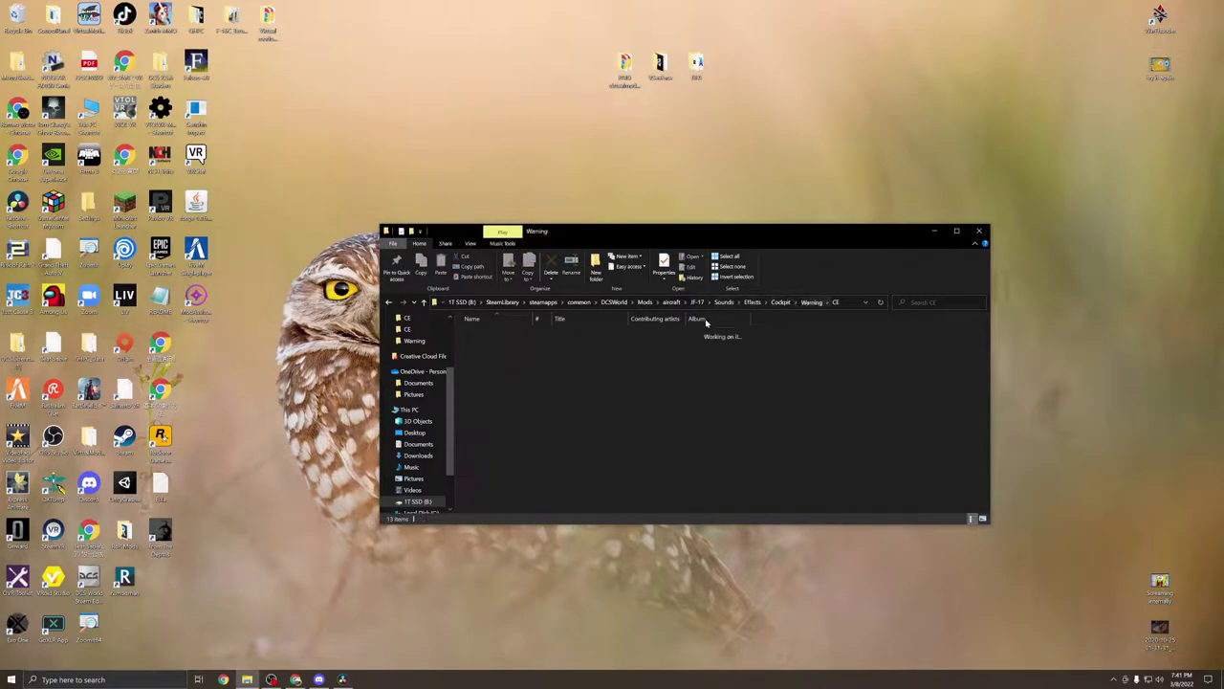
double_click(482, 373)
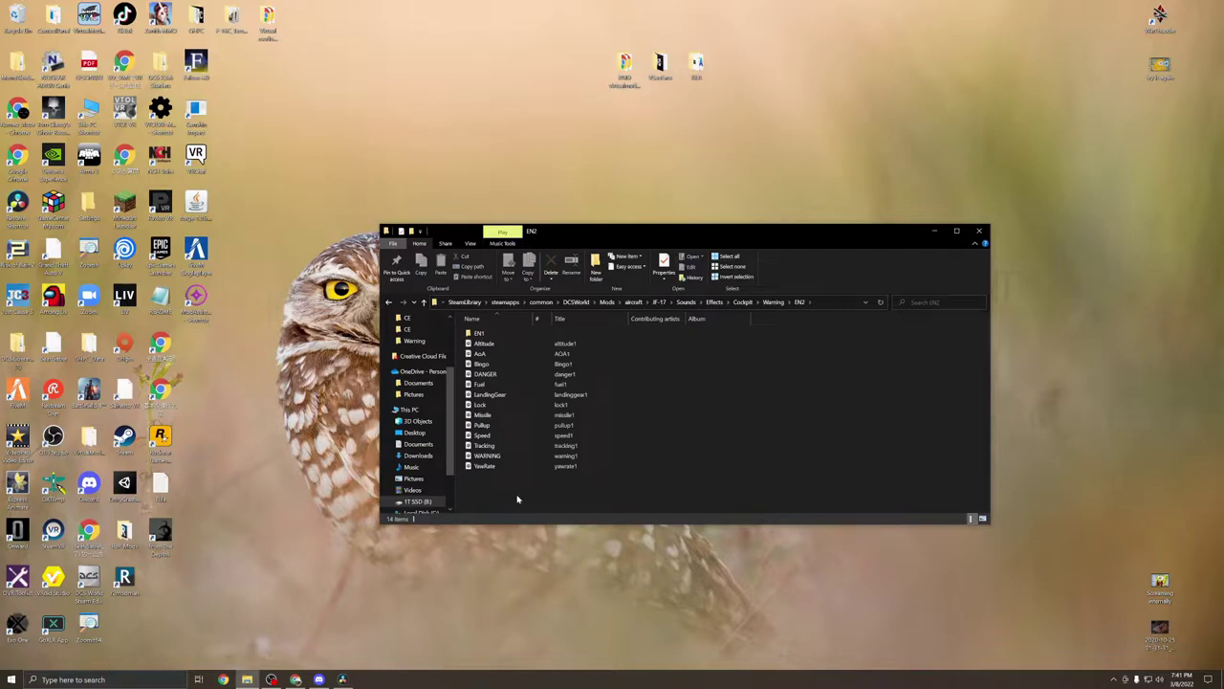
left_click(780, 304)
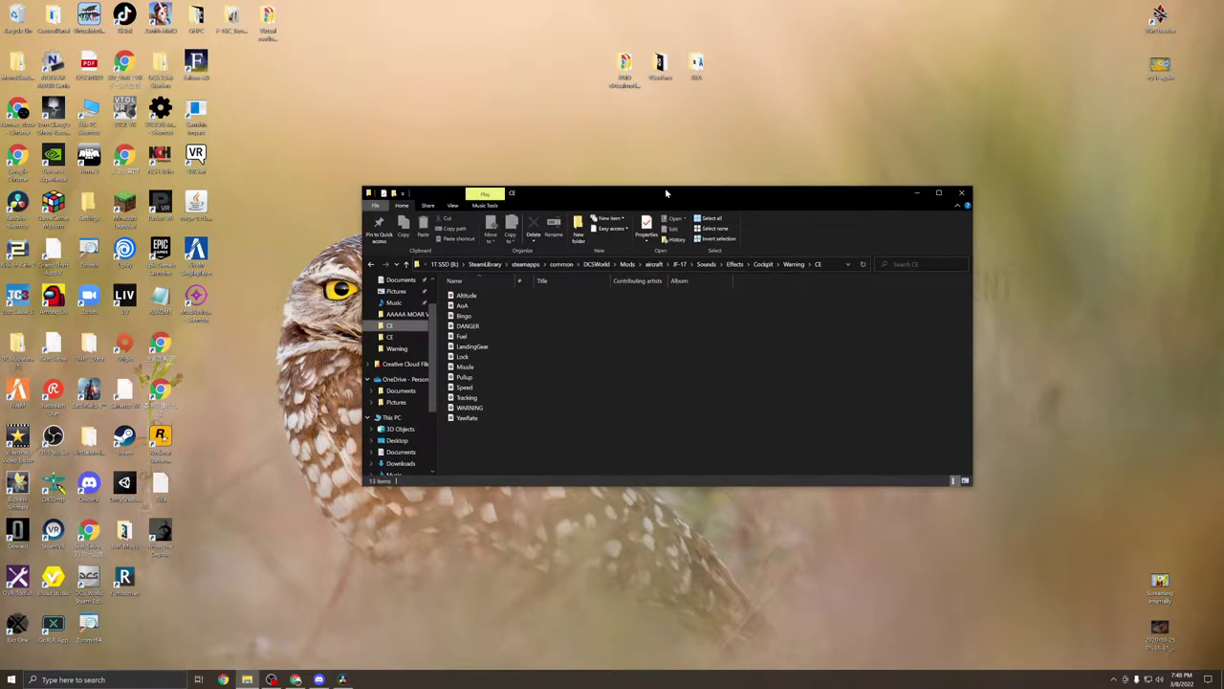
- Open the properties of the Tracking sound file in the CE folder
left_click_drag(667, 192, 663, 179)
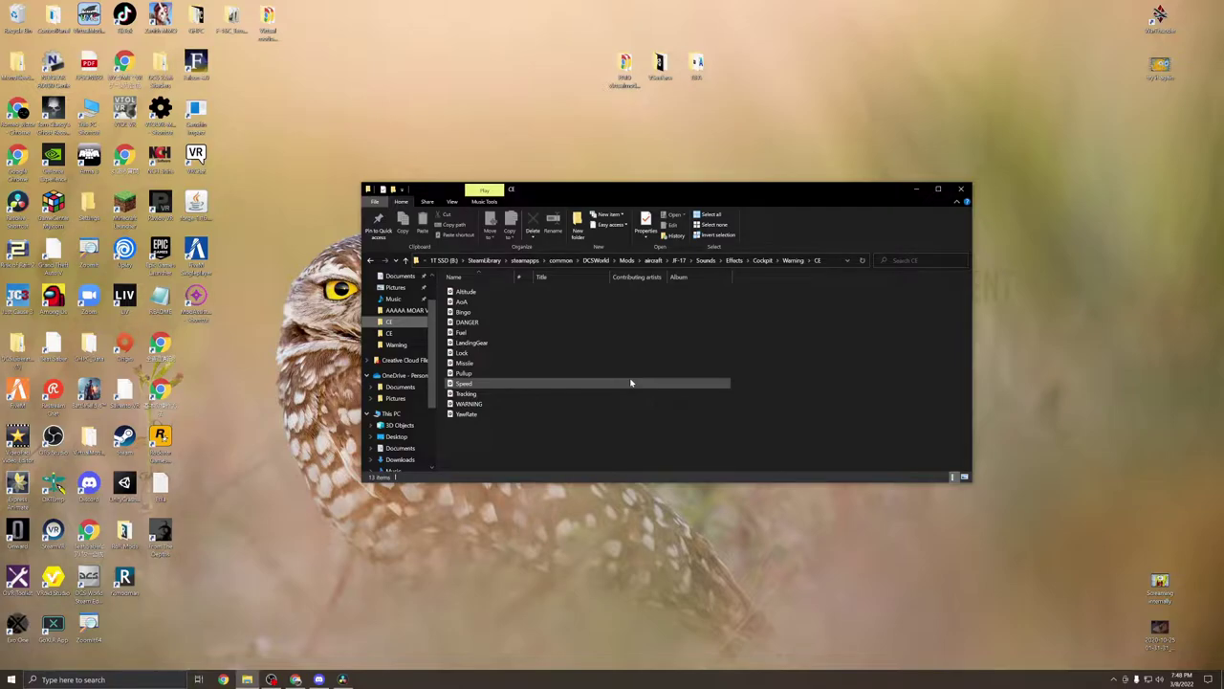
right_click(464, 393)
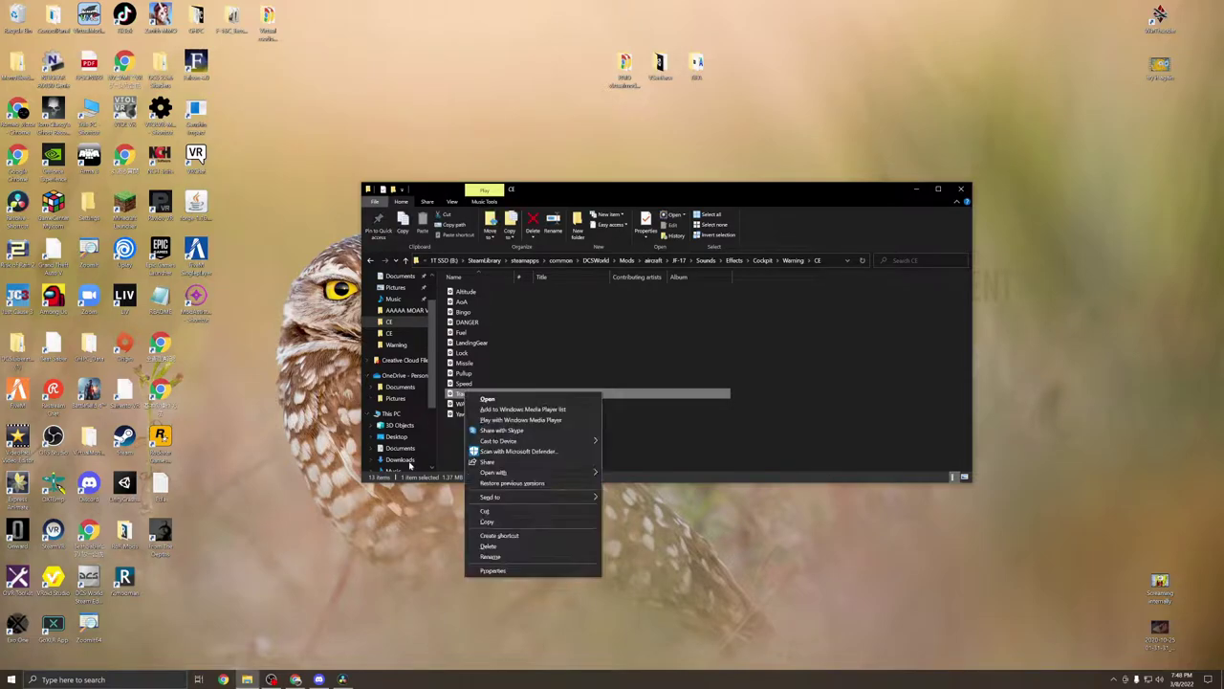
left_click(692, 438)
left_click(482, 394)
right_click(477, 396)
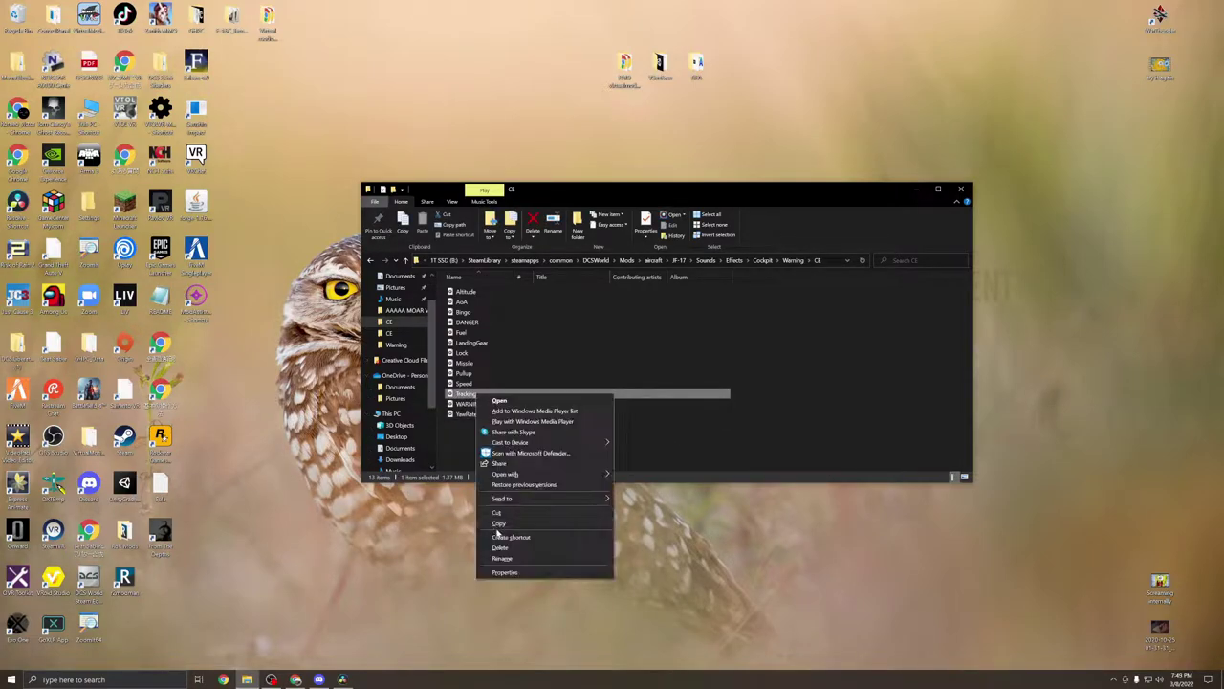
left_click(505, 571)
left_click_drag(565, 405, 594, 290)
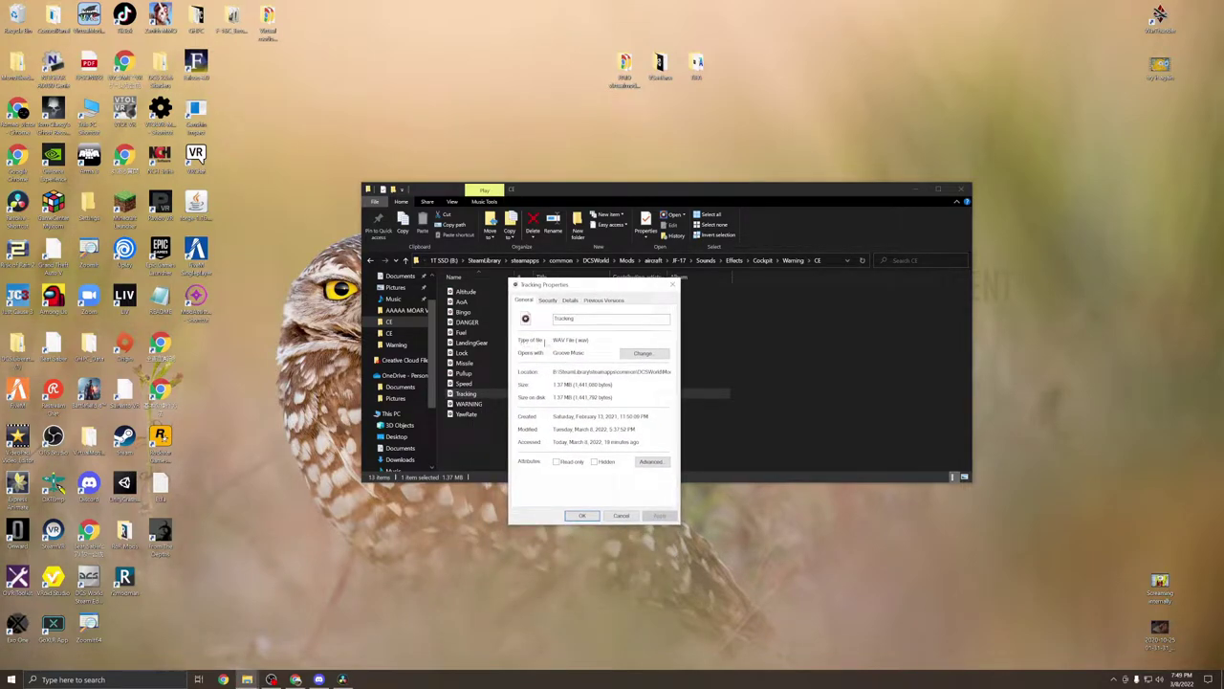
- Check the Tracking file's type of file entry and close its properties
left_click_drag(553, 340, 592, 340)
left_click(674, 284)
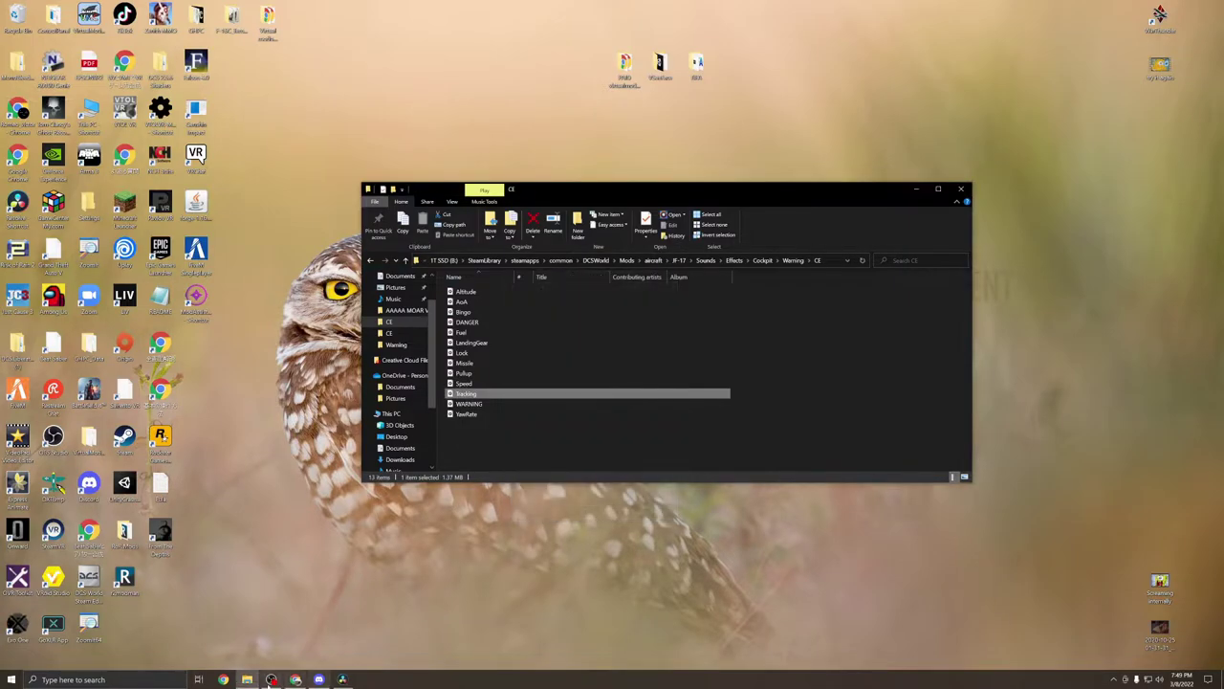
- Switch to Chrome and open online-audio-converter.com in a new tab
left_click(297, 680)
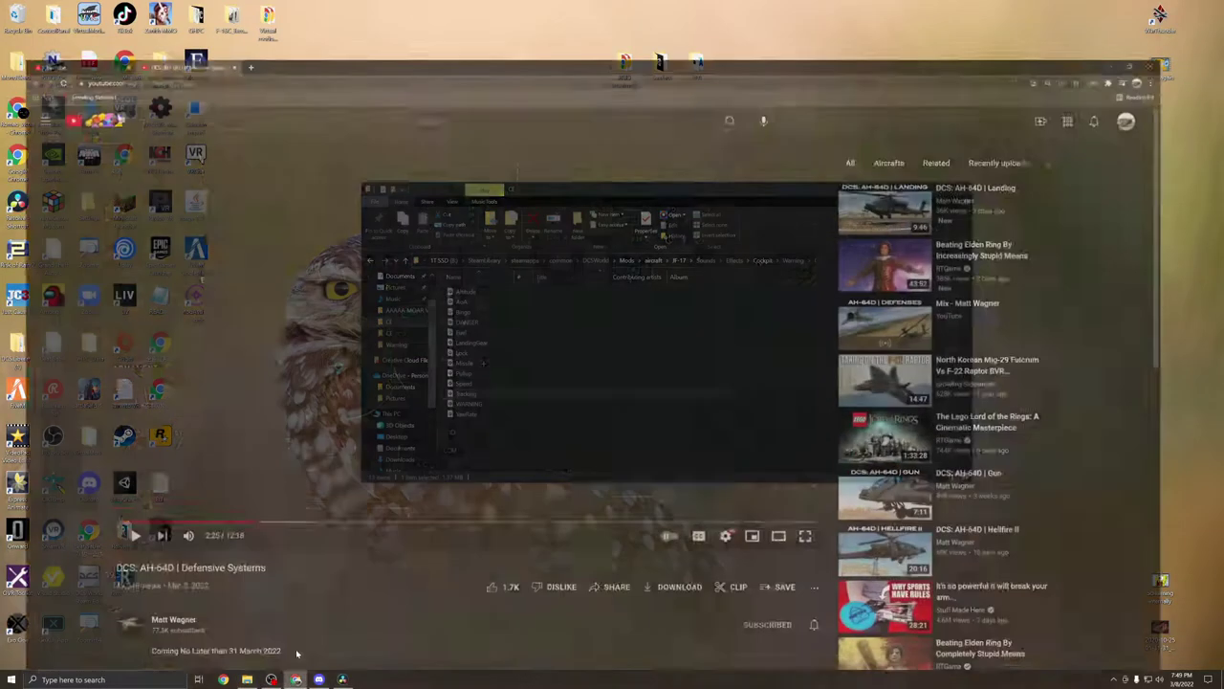
left_click(243, 7)
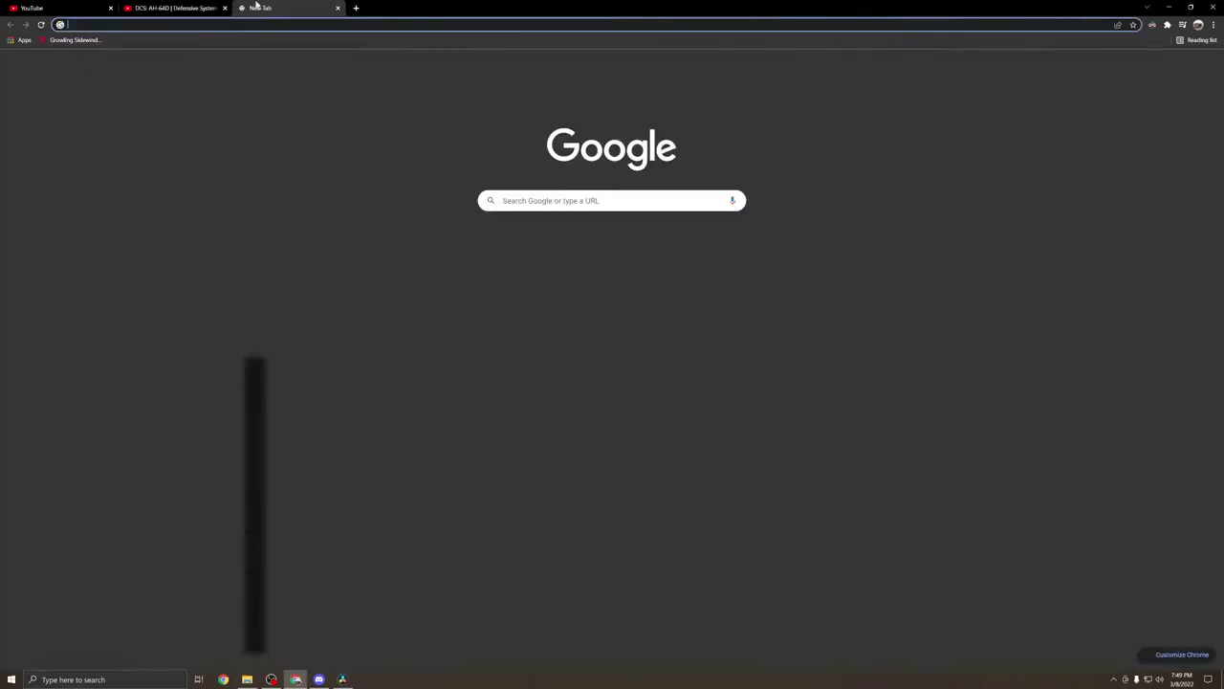
type("online")
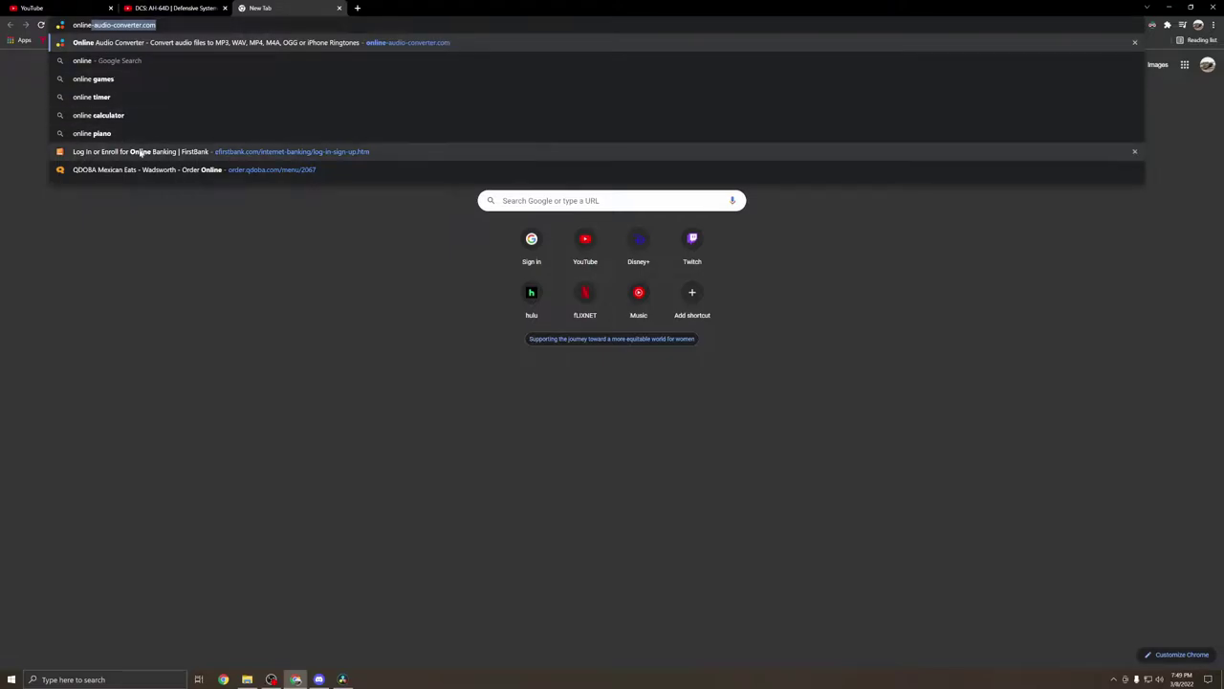
key("Return")
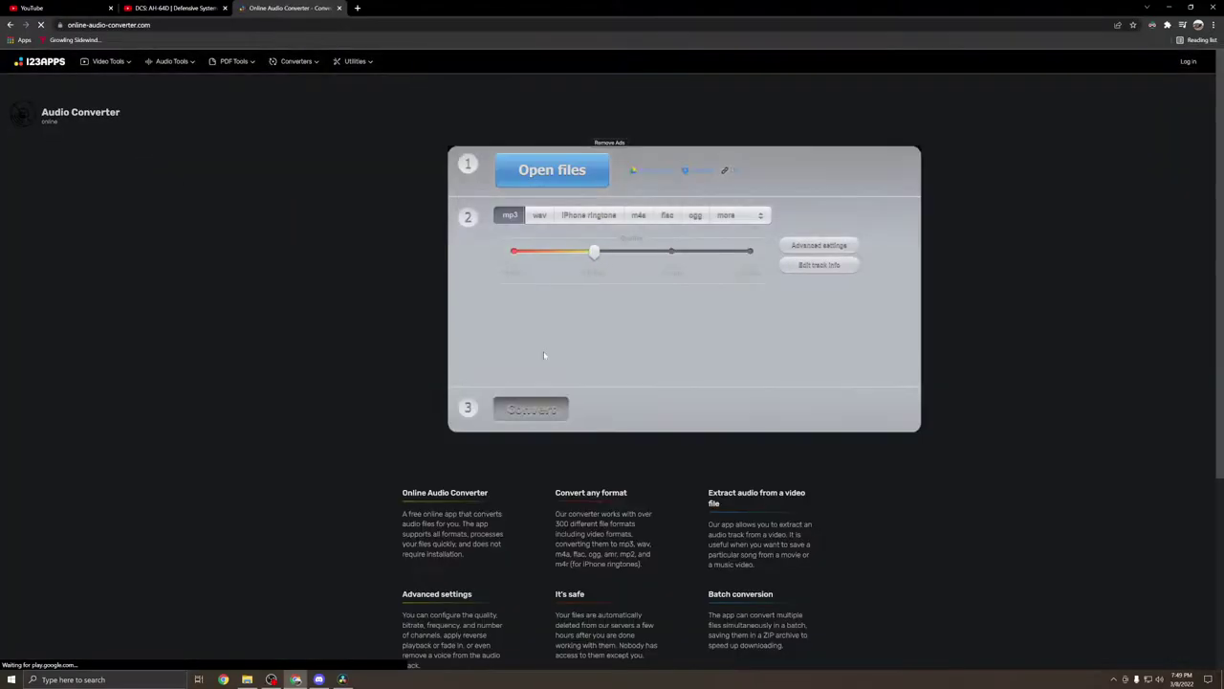
- Load the Tracking sound file from the CE folder into the online audio converter and convert it to wav
left_click(247, 679)
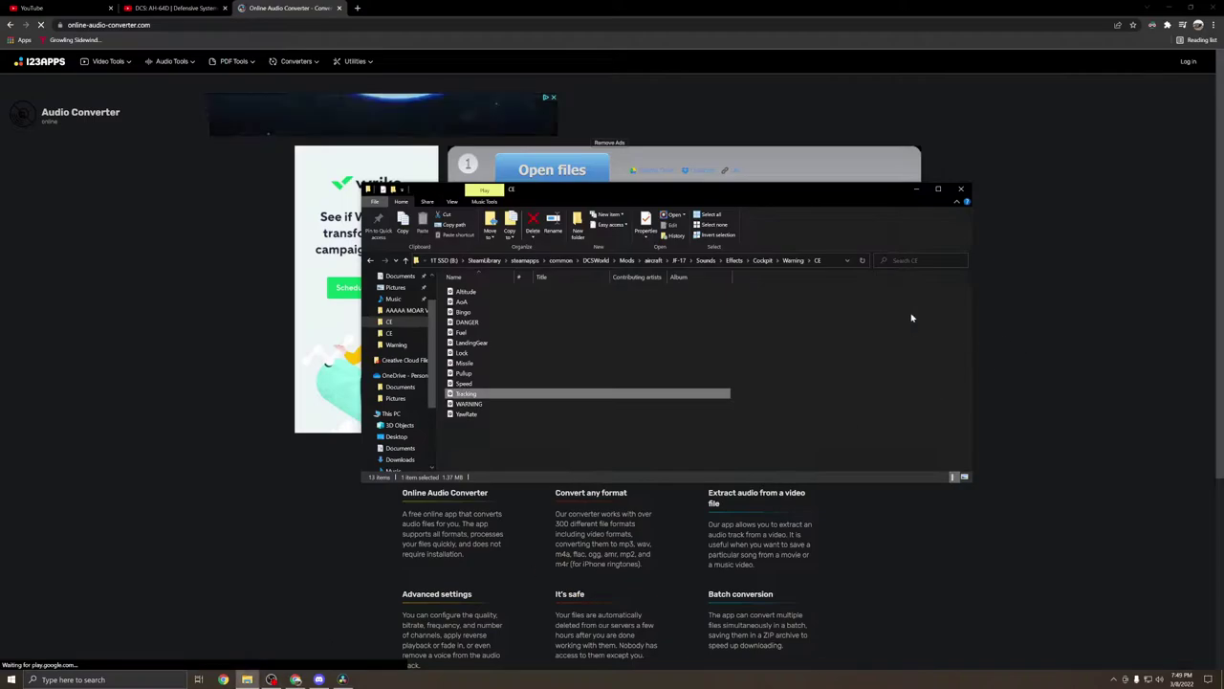
left_click_drag(703, 199, 1059, 260)
left_click_drag(854, 461, 581, 331)
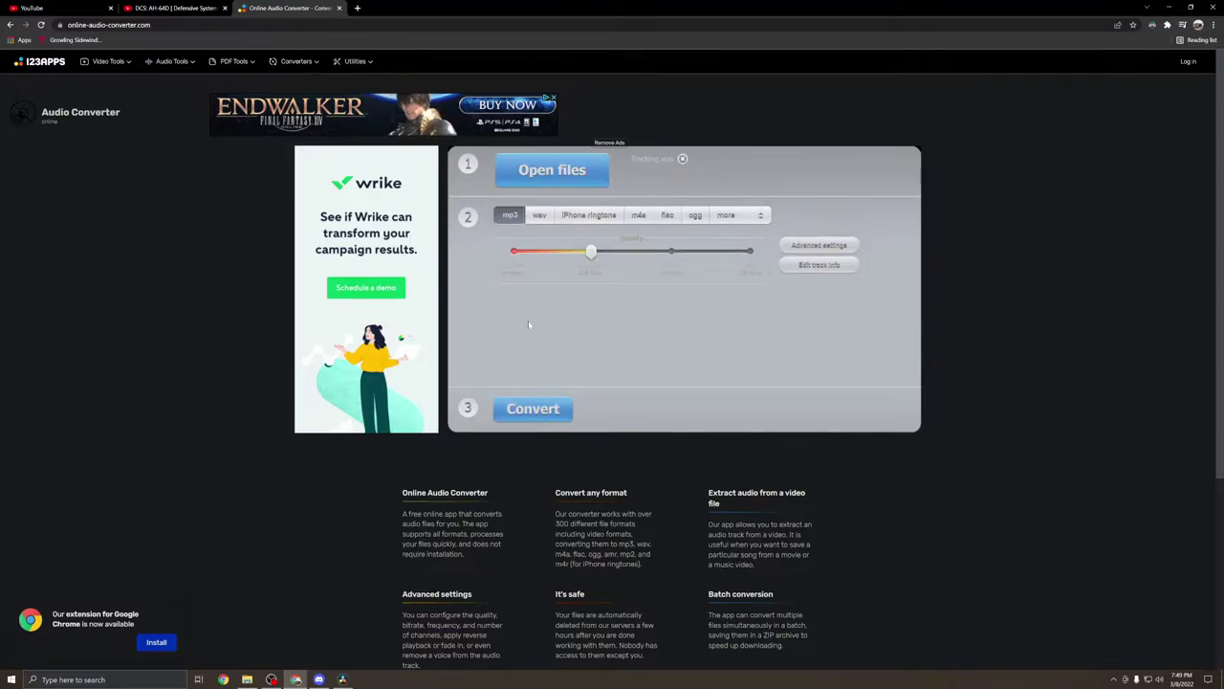
left_click(539, 215)
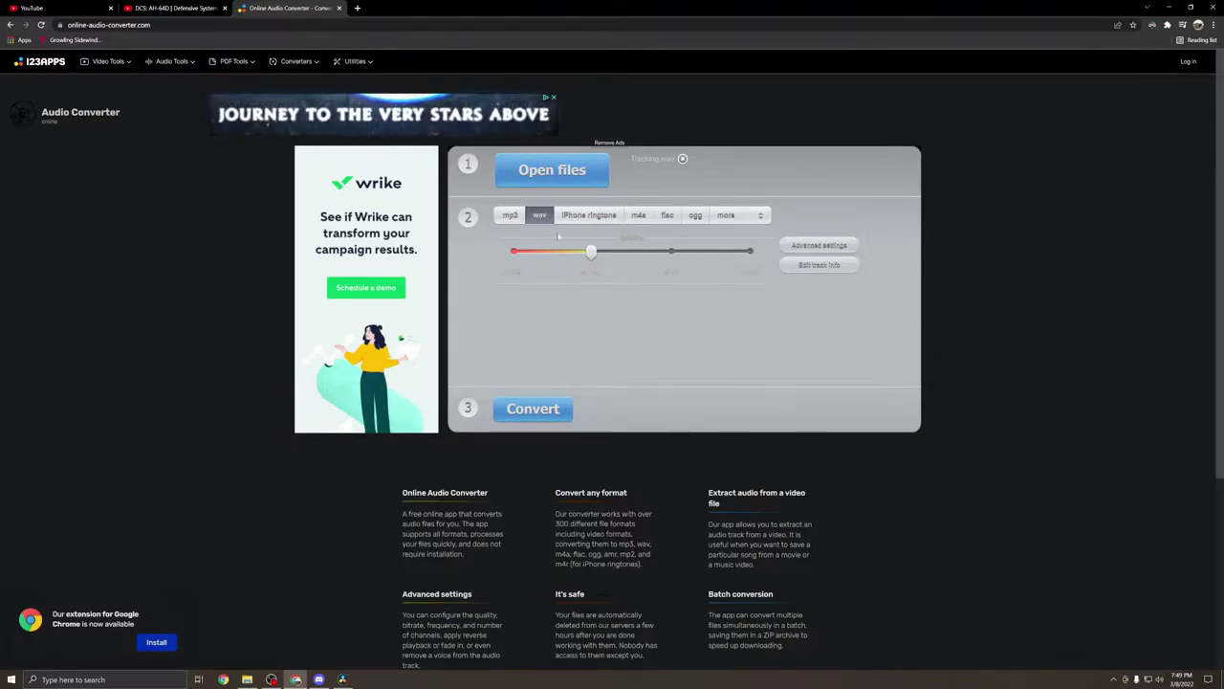
left_click(560, 411)
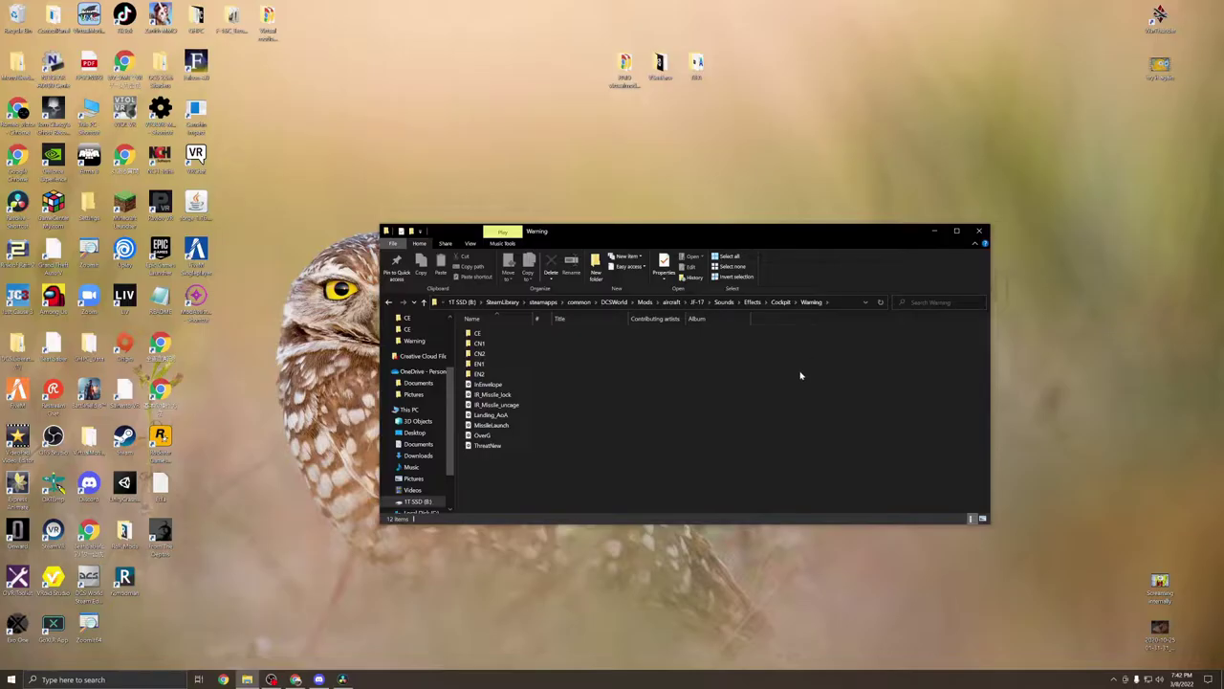
- Look over the sound files in the CE folder under Effects/Cockpit/Warning and return to the Warning folder
double_click(520, 334)
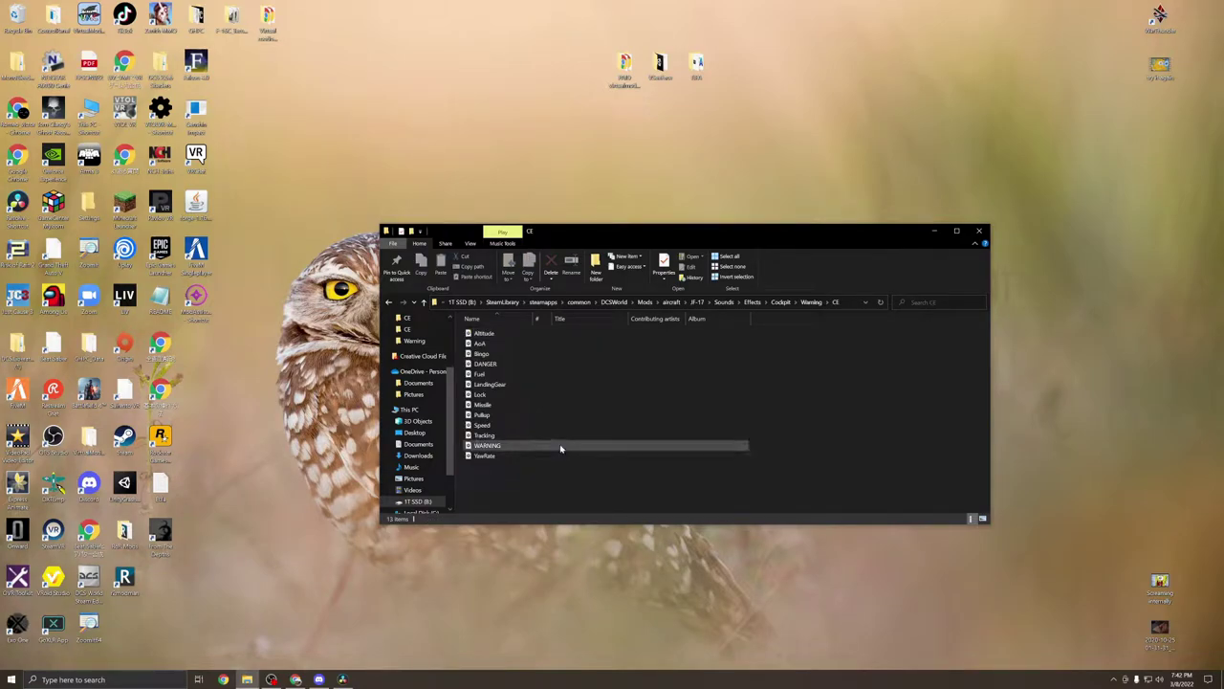
key("alt+Left")
left_click(606, 480)
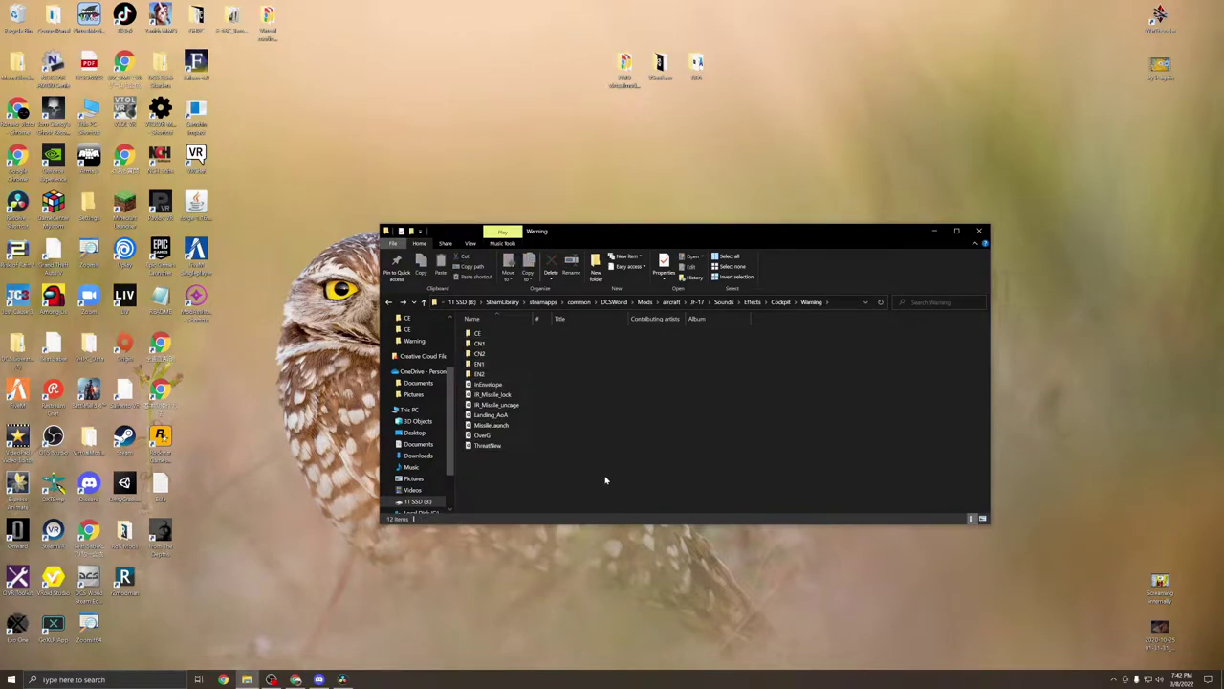
- Go up to the JF-17 Sounds folder and open sdef/Cockpit/Warning to look over its contents
left_click(719, 303)
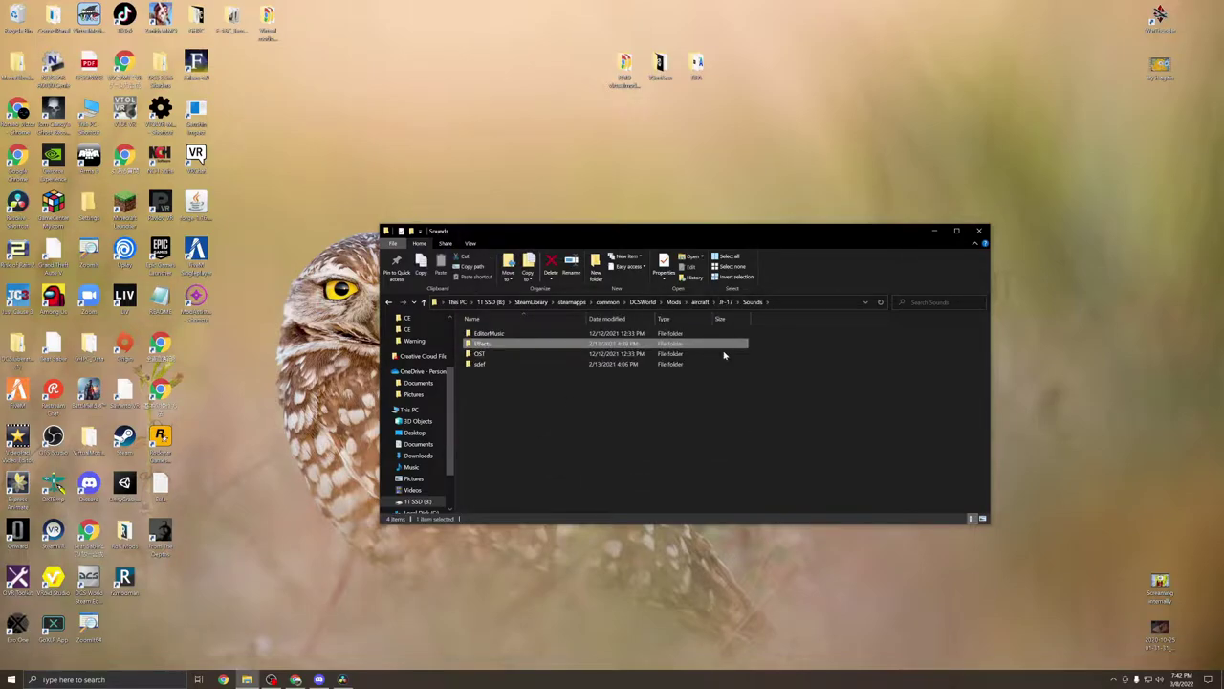
left_click(554, 368)
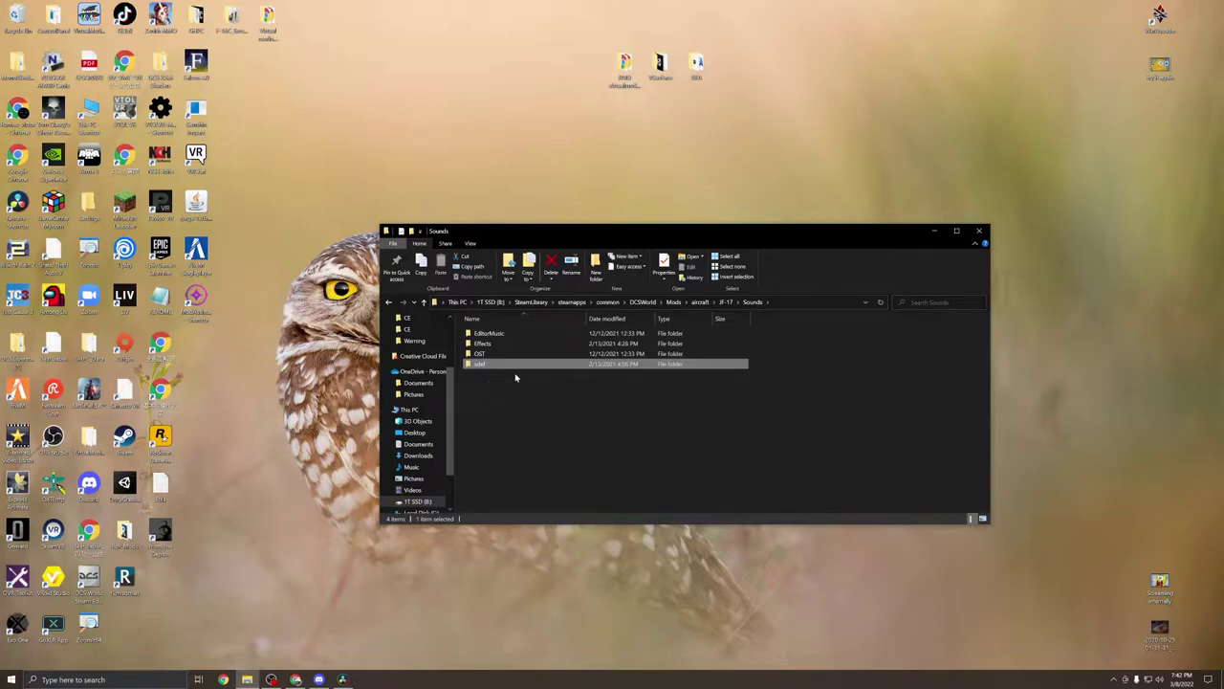
double_click(522, 366)
double_click(504, 338)
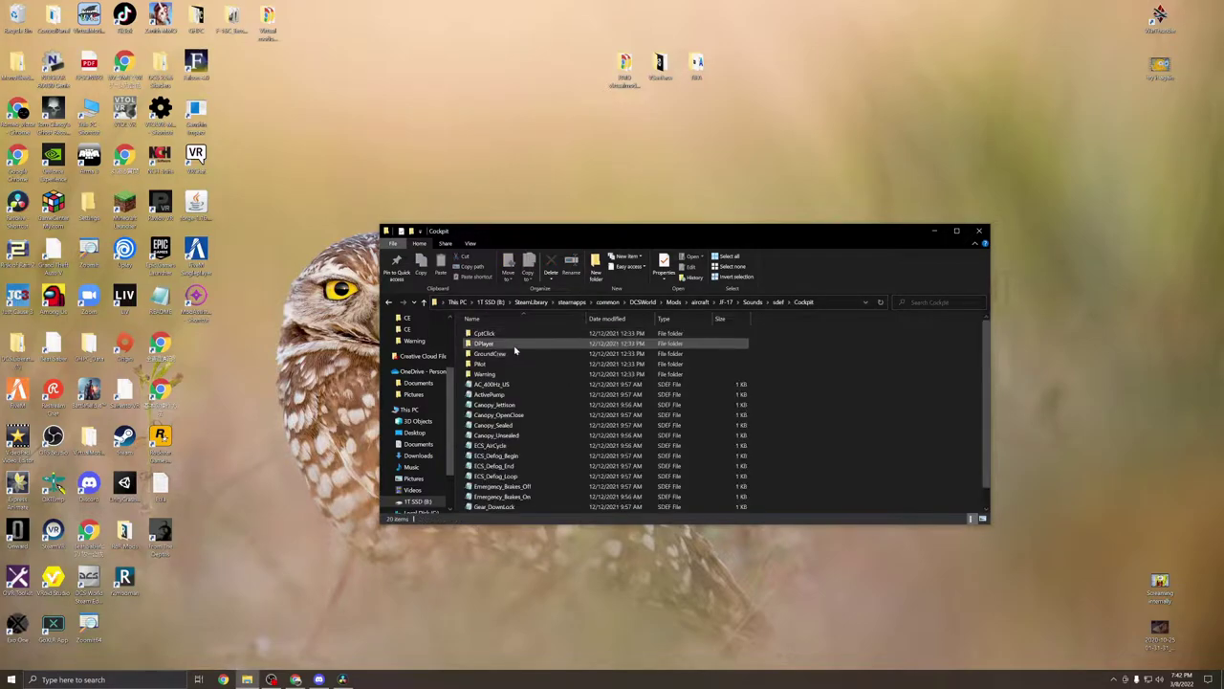
double_click(521, 376)
left_click_drag(501, 495, 499, 327)
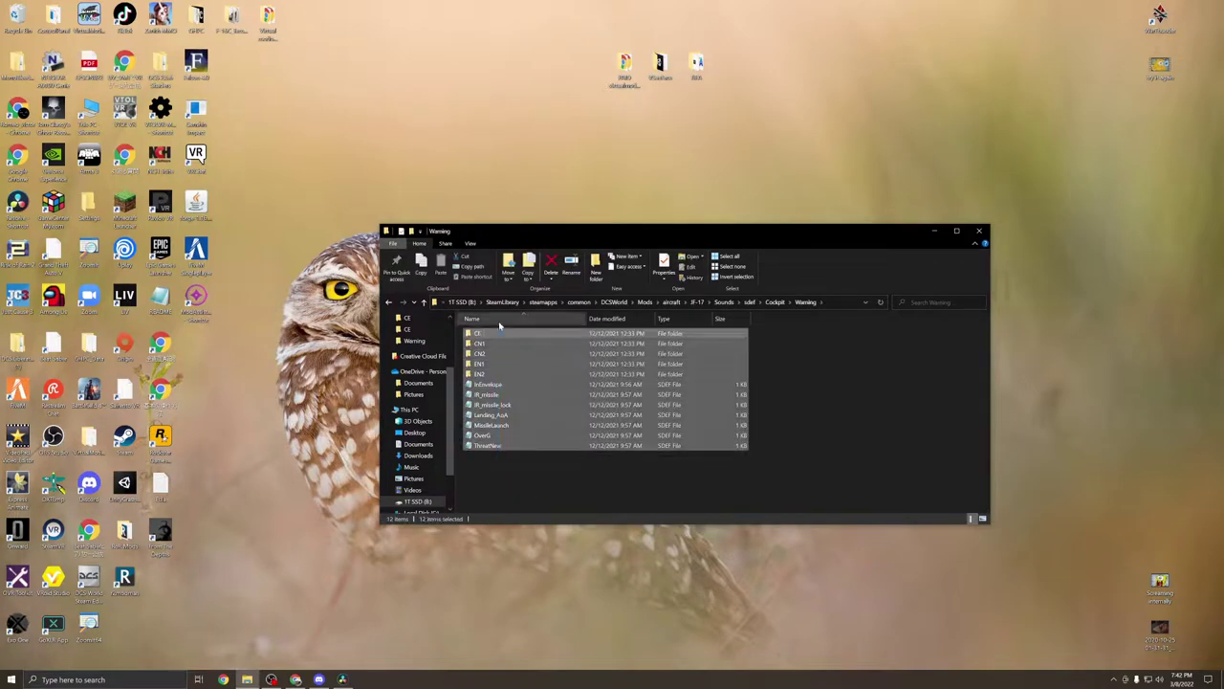
left_click(540, 489)
- Open the Landing_AoA sdef file beside the folder window, examine its wave path and radius lines, and close it
double_click(500, 414)
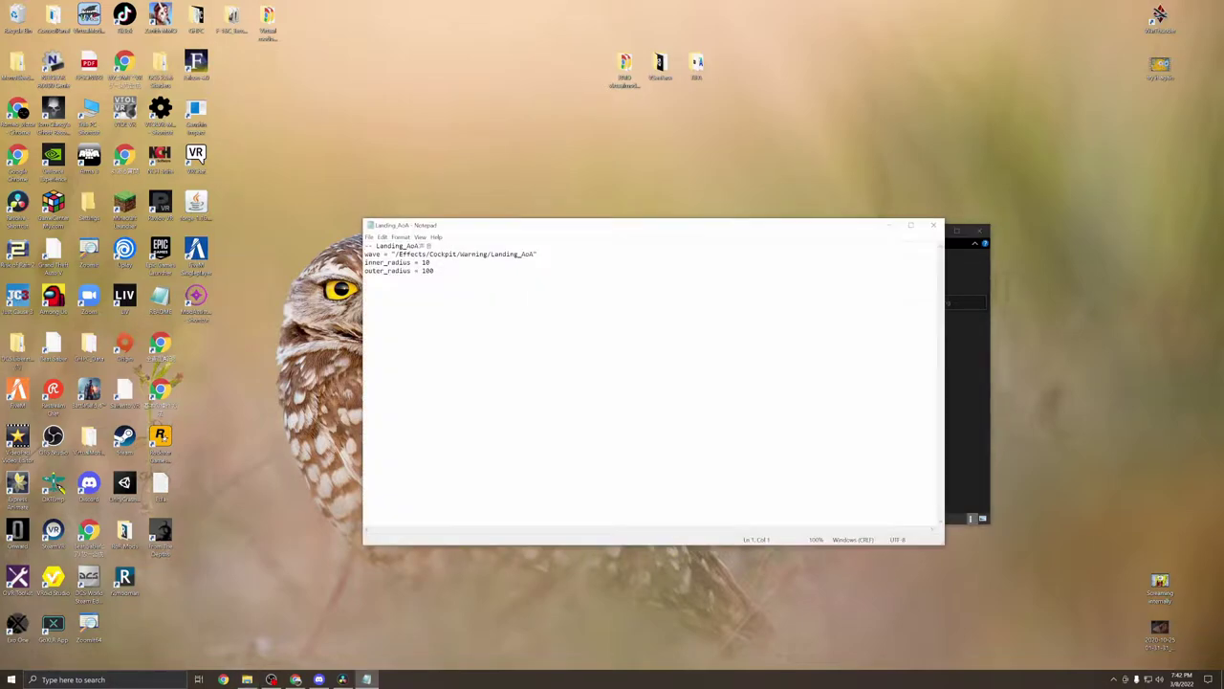
left_click_drag(571, 228, 700, 275)
left_click_drag(663, 234, 395, 217)
left_click_drag(798, 273, 894, 259)
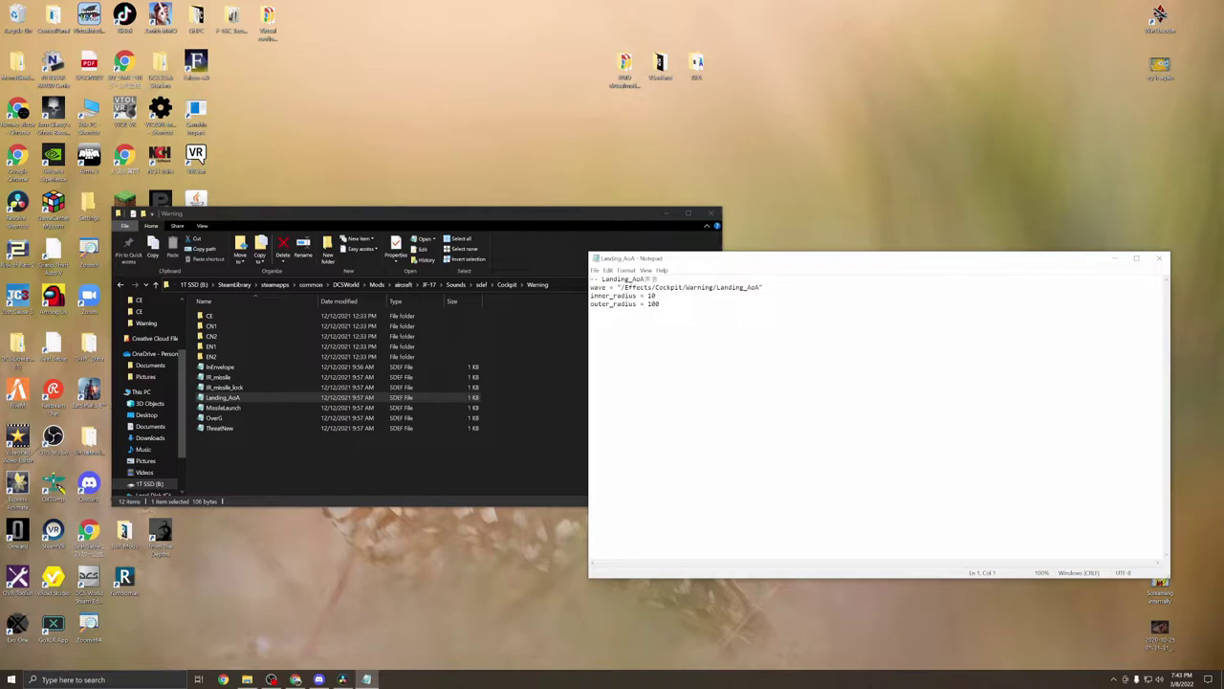
left_click_drag(871, 265, 710, 306)
left_click_drag(461, 326, 600, 326)
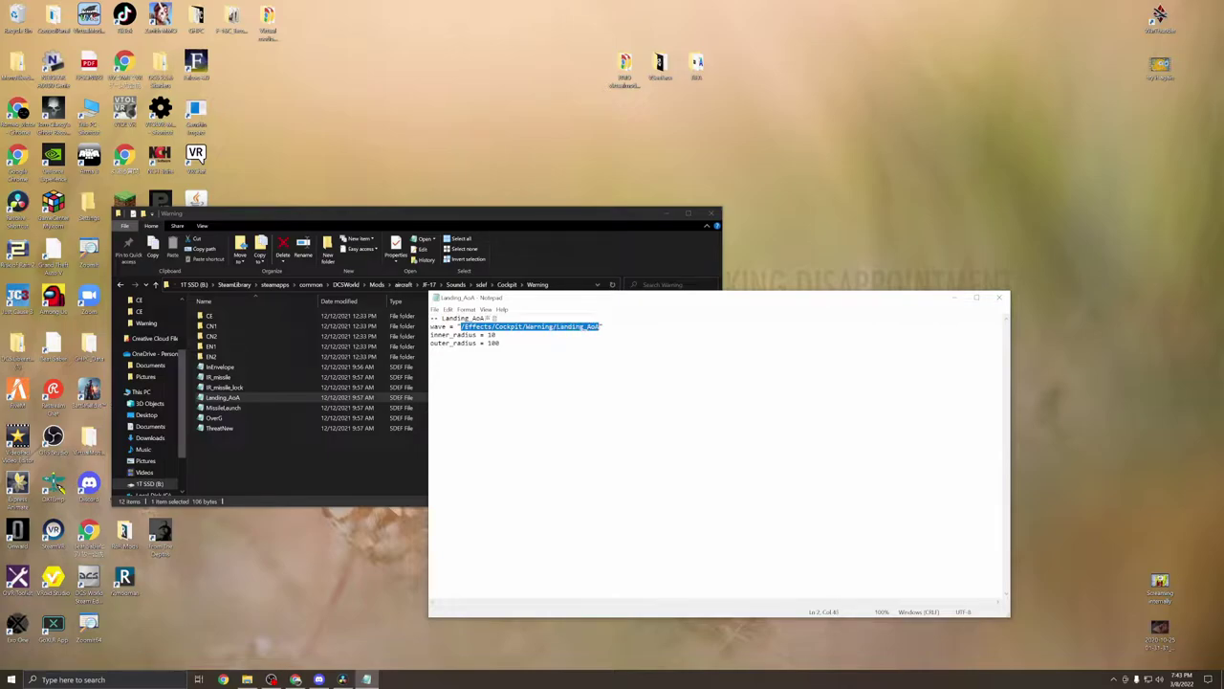
left_click(501, 343)
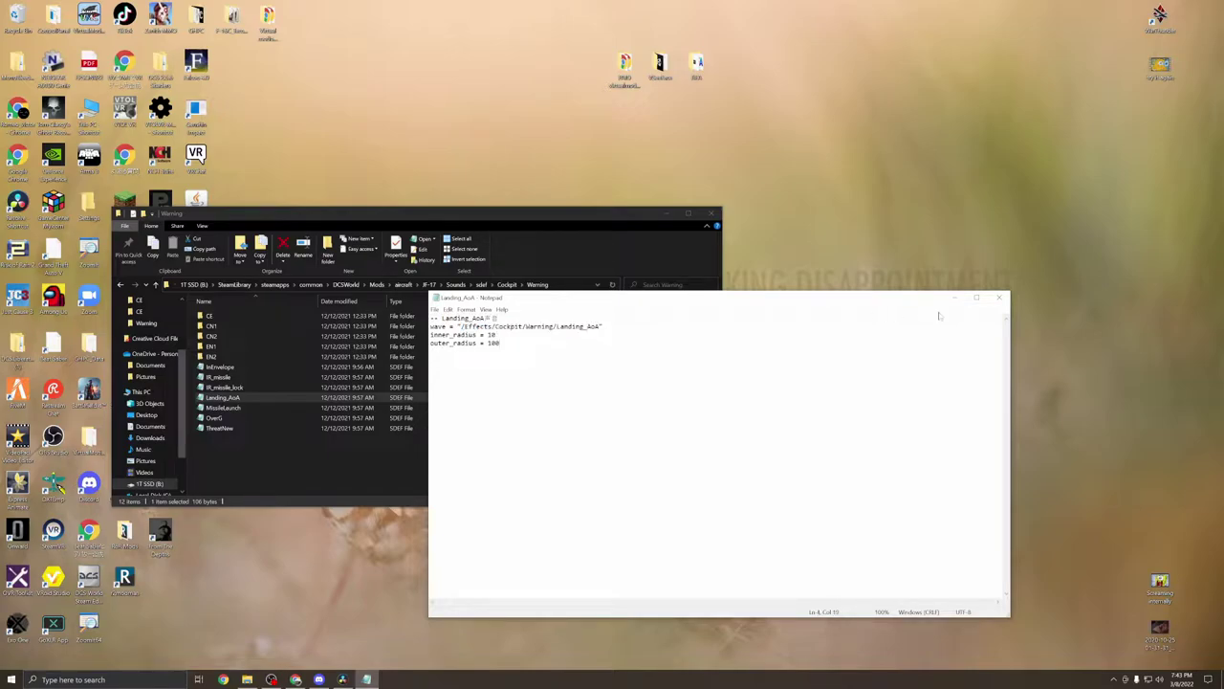
left_click(999, 297)
- Move the folder window back to the middle of the desktop and open the CE folder inside sdef/Cockpit/Warning
left_click_drag(538, 219, 930, 255)
left_click_drag(729, 249, 652, 229)
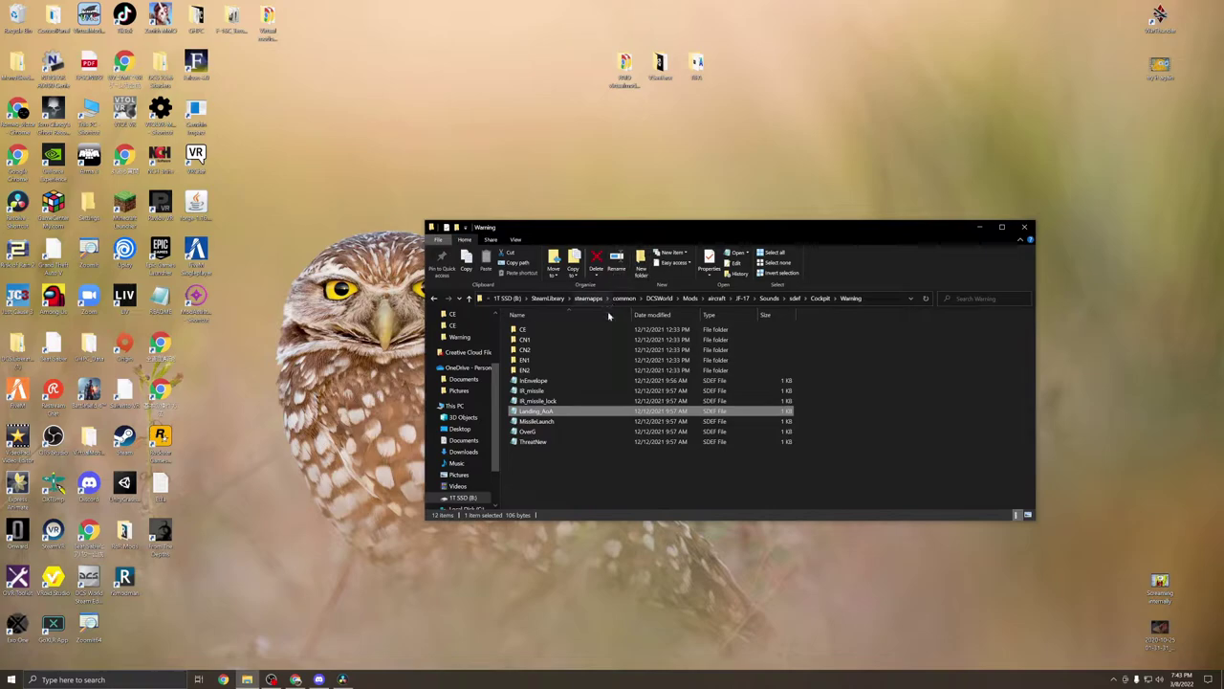
left_click(579, 459)
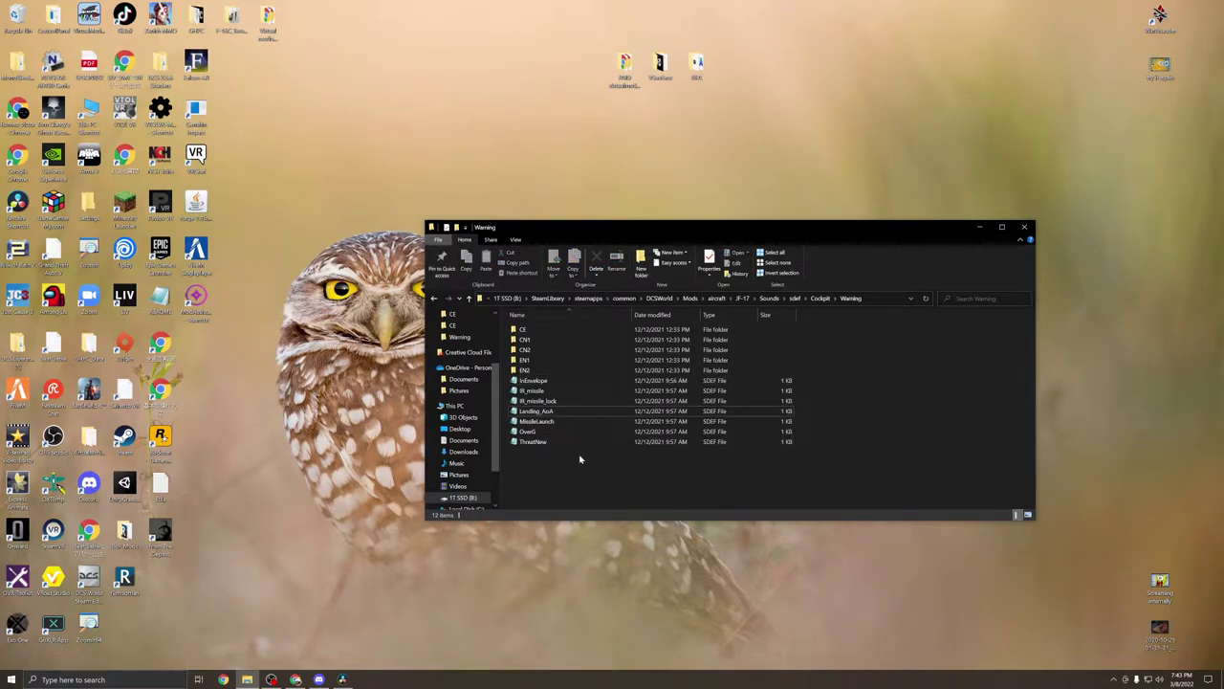
left_click(561, 329)
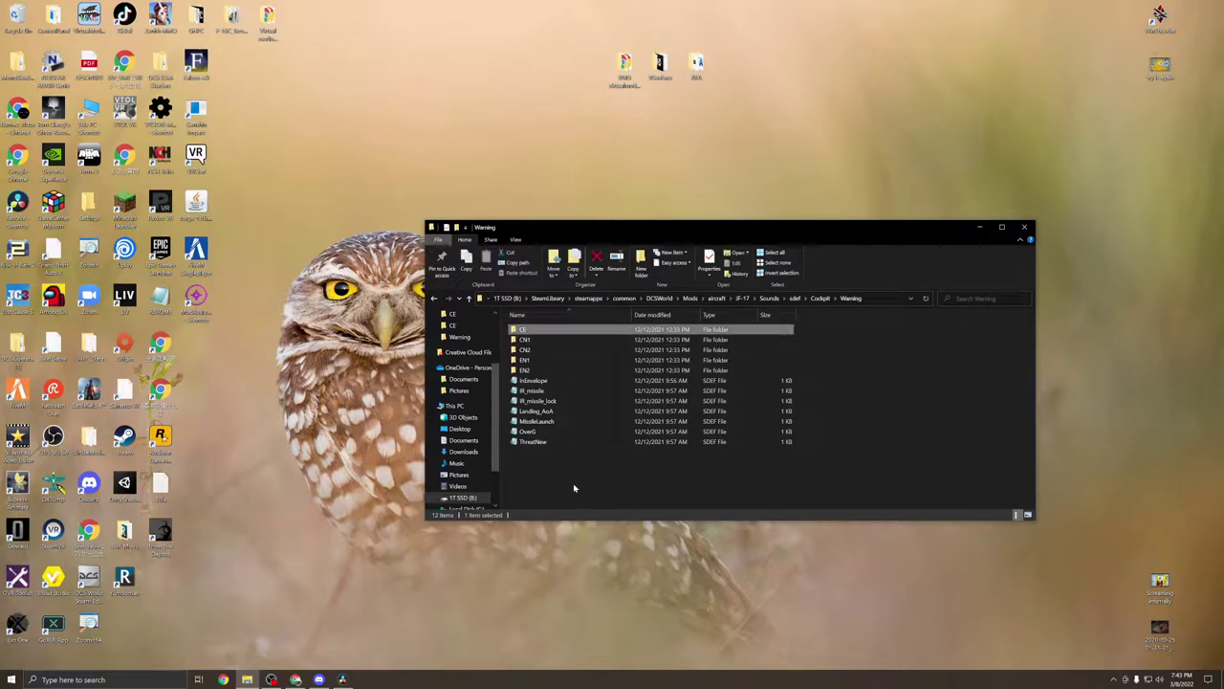
double_click(521, 330)
- Open the Readme in the CE folder, read its instructions for adding customized voice-over, and close it
left_click(552, 425)
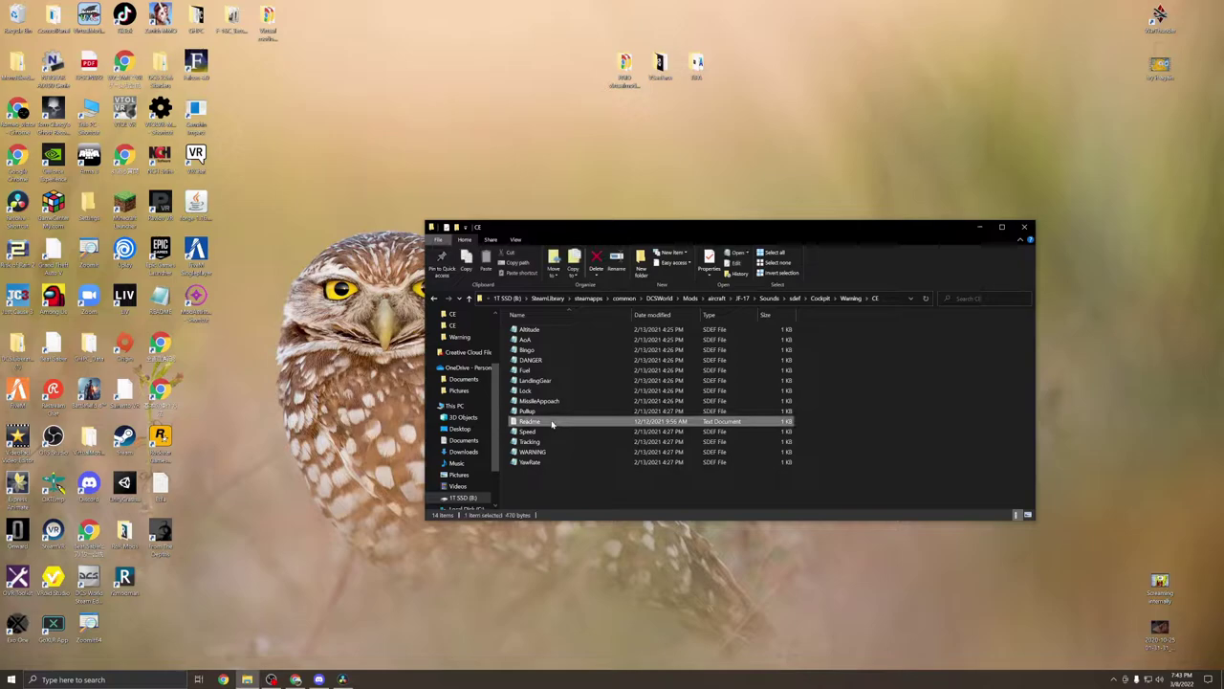
double_click(552, 425)
left_click_drag(687, 299, 667, 264)
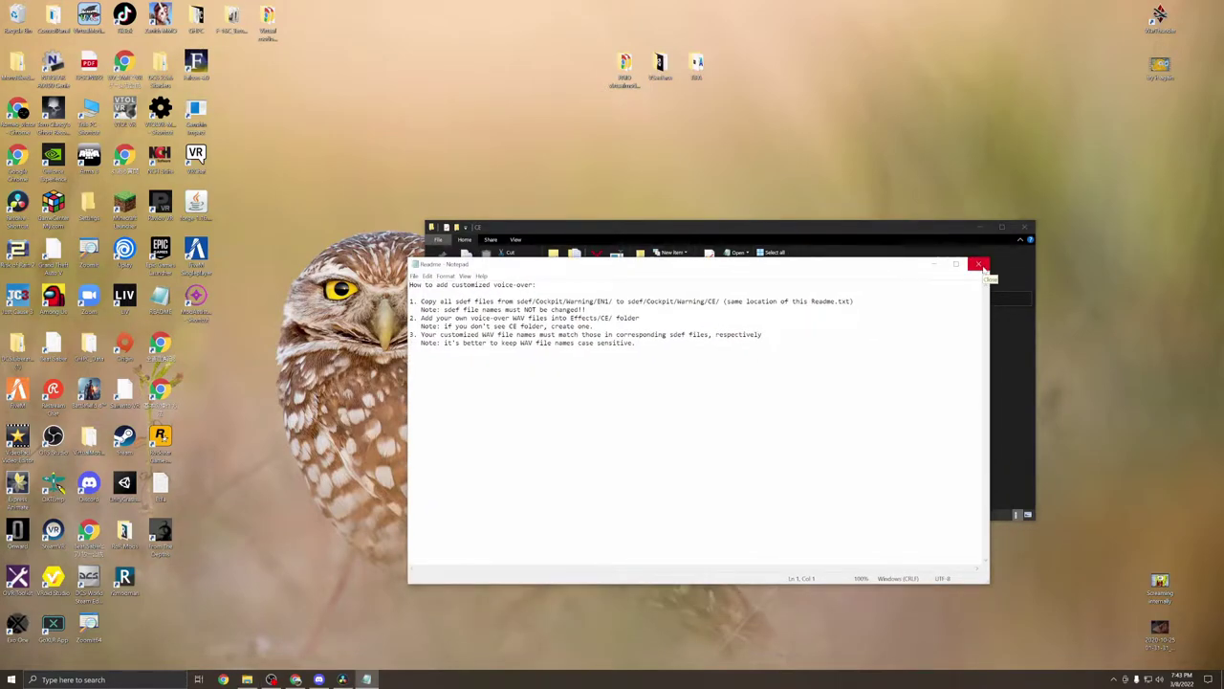
left_click_drag(642, 344, 371, 286)
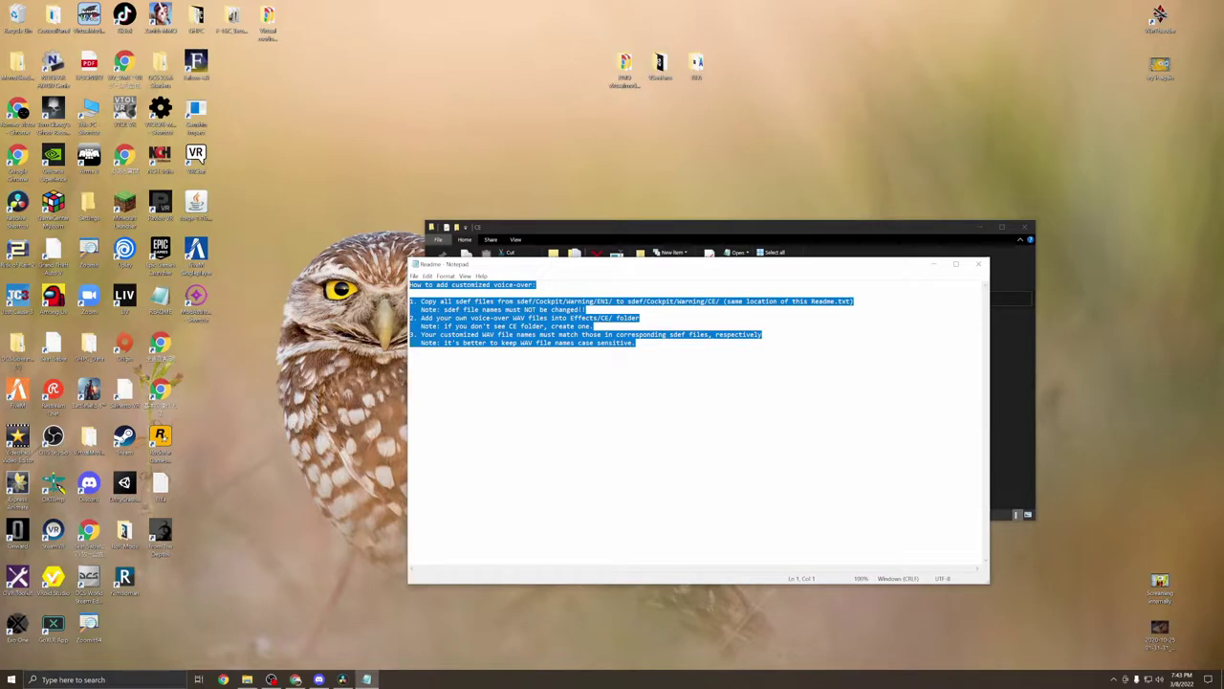
left_click(631, 411)
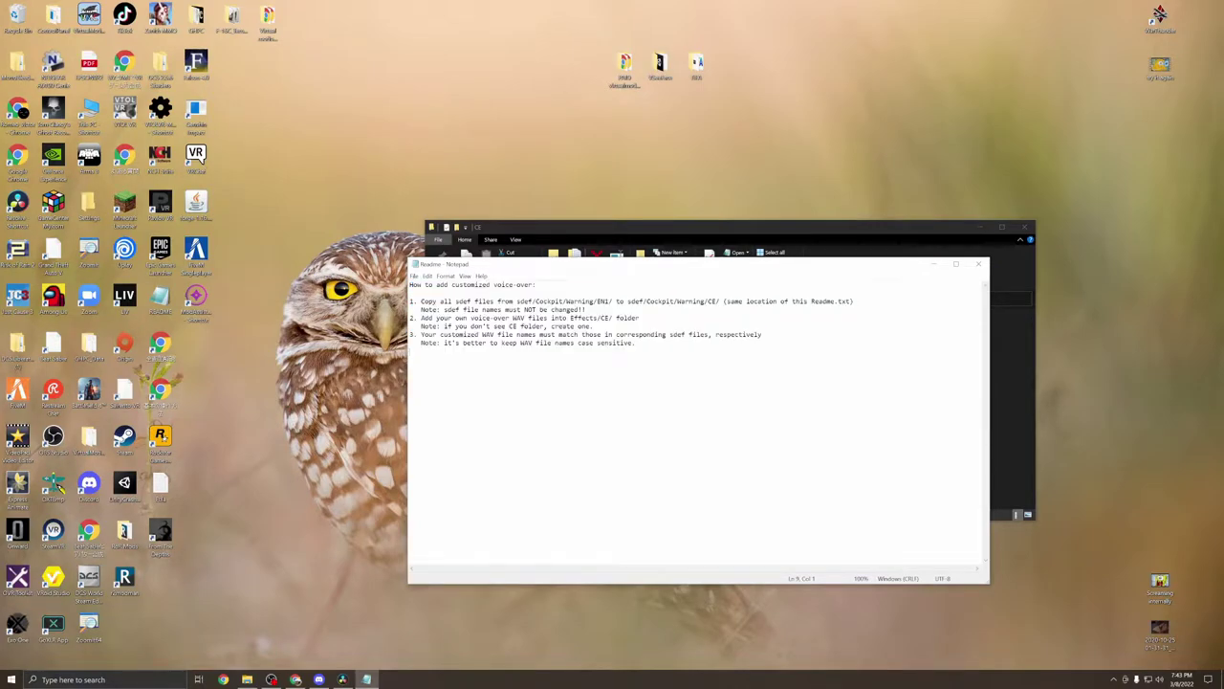
left_click(985, 266)
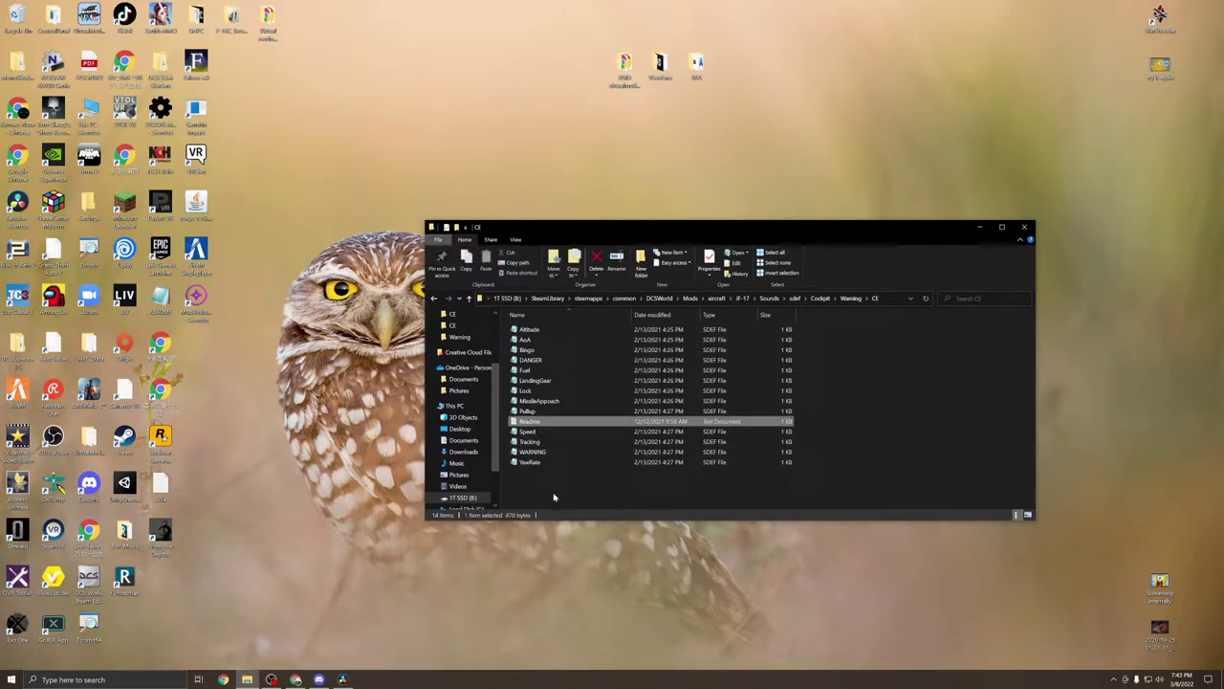
- Return to the sdef Warning folder and reopen CE to look over all of its sdef files
left_click(851, 297)
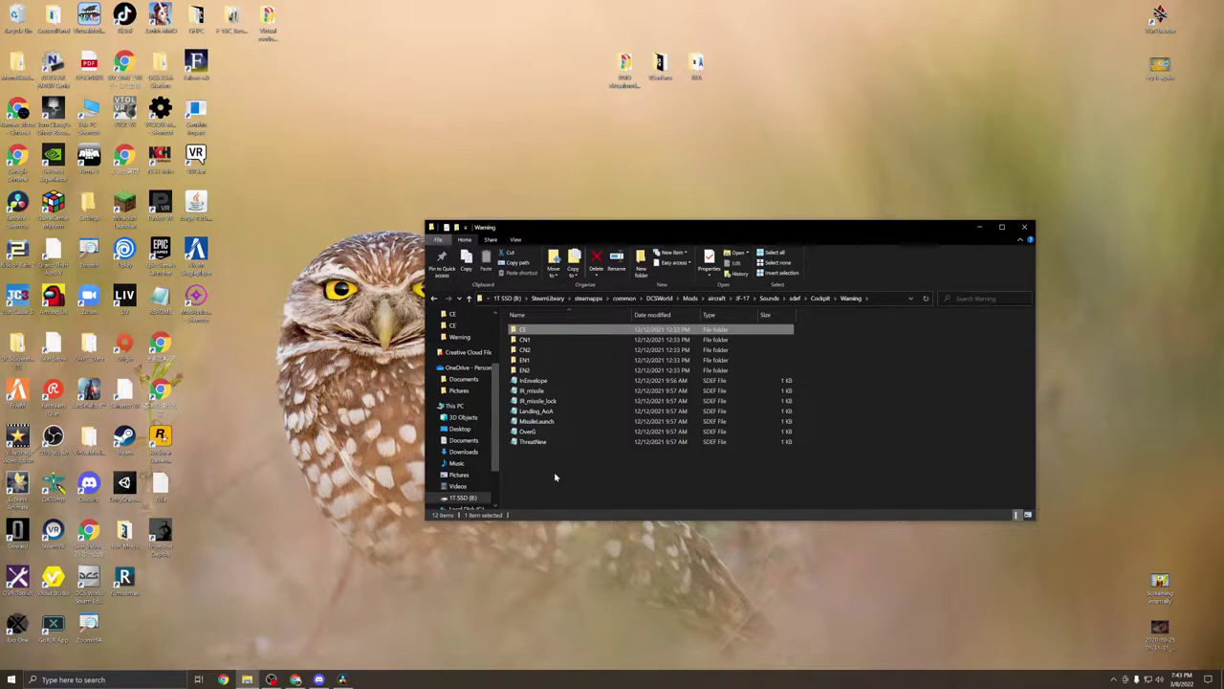
double_click(563, 332)
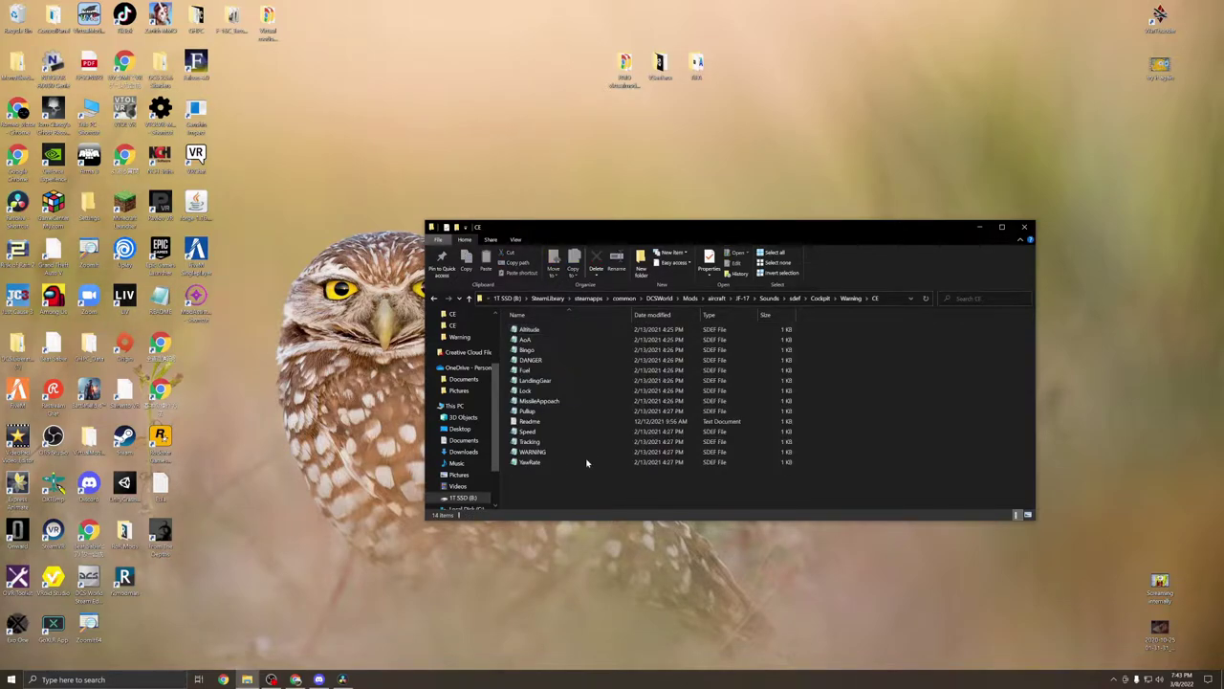
left_click_drag(562, 497, 549, 330)
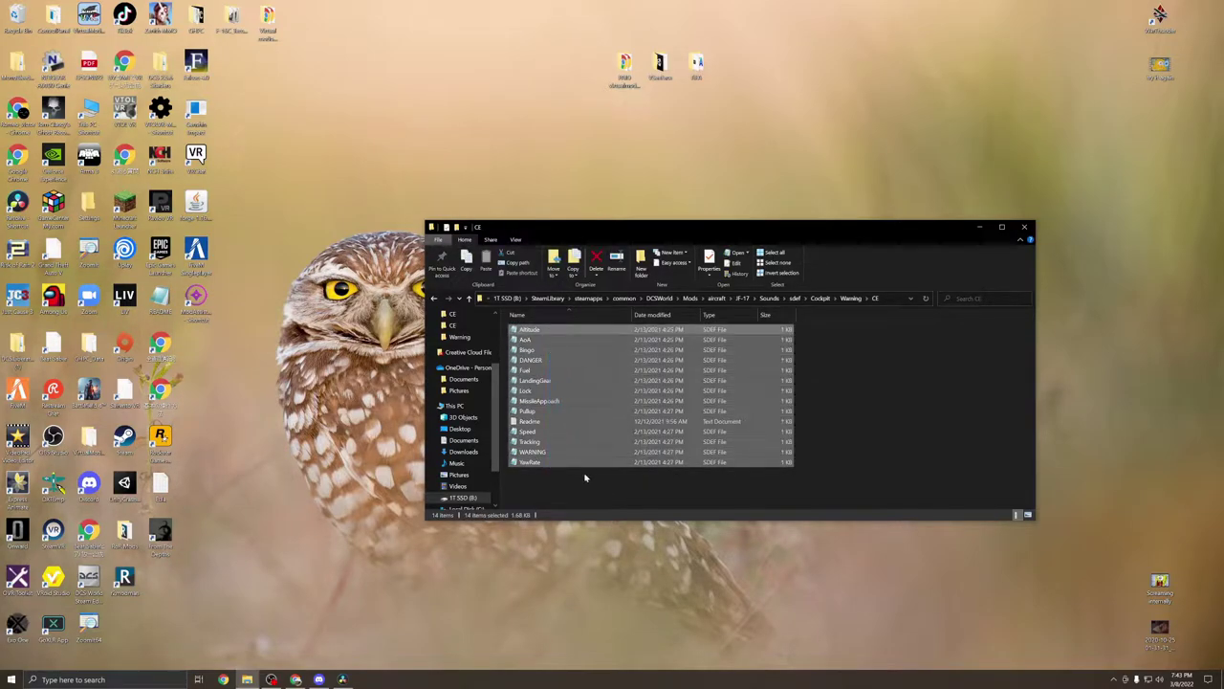
left_click(565, 486)
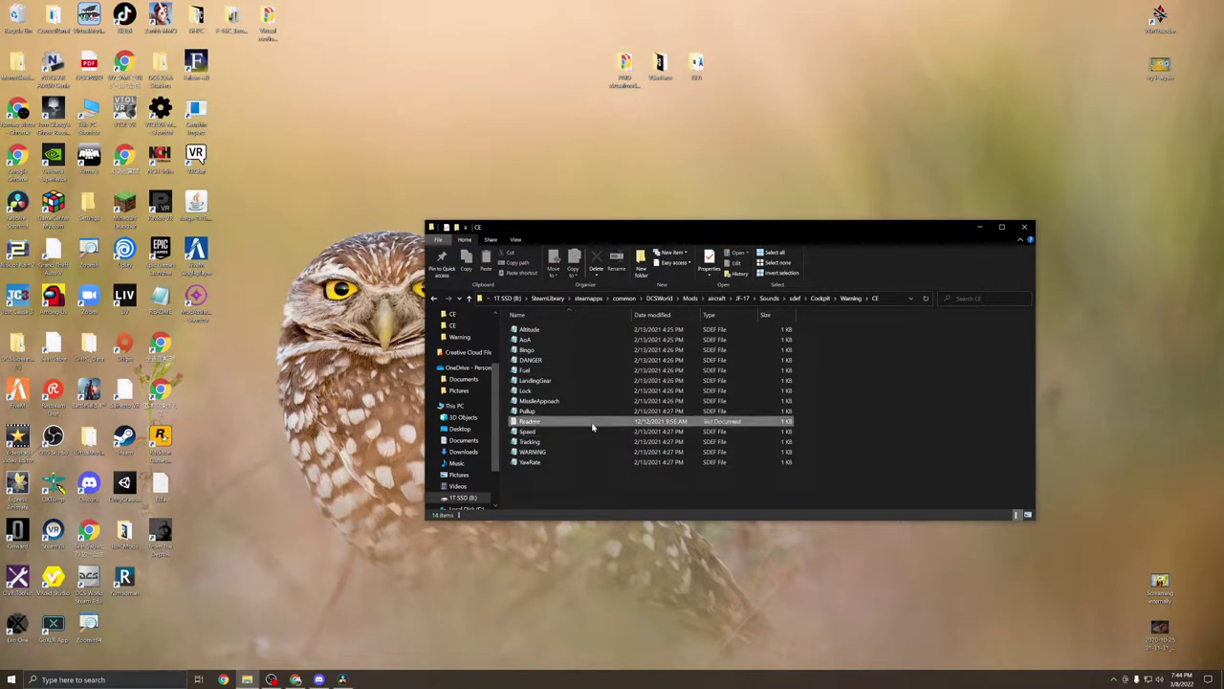
- Reopen the Readme to check its instruction on copying the sdef files from EN1 to CE, and close it
double_click(592, 423)
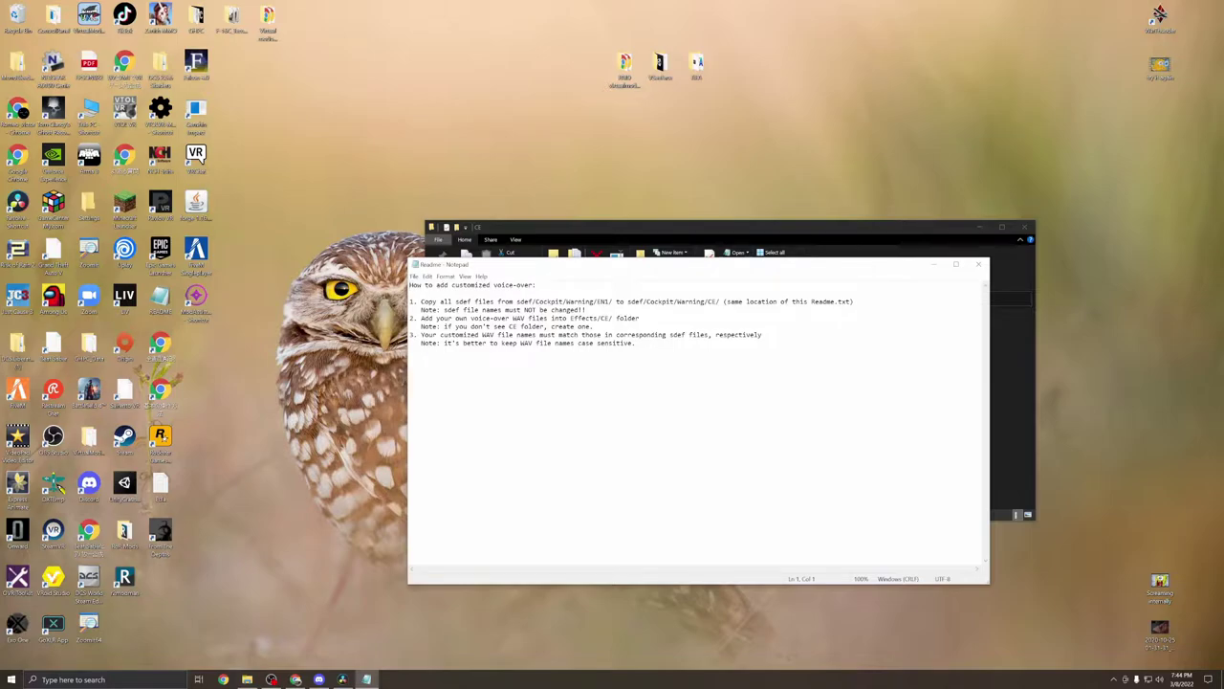
double_click(604, 302)
left_click(977, 264)
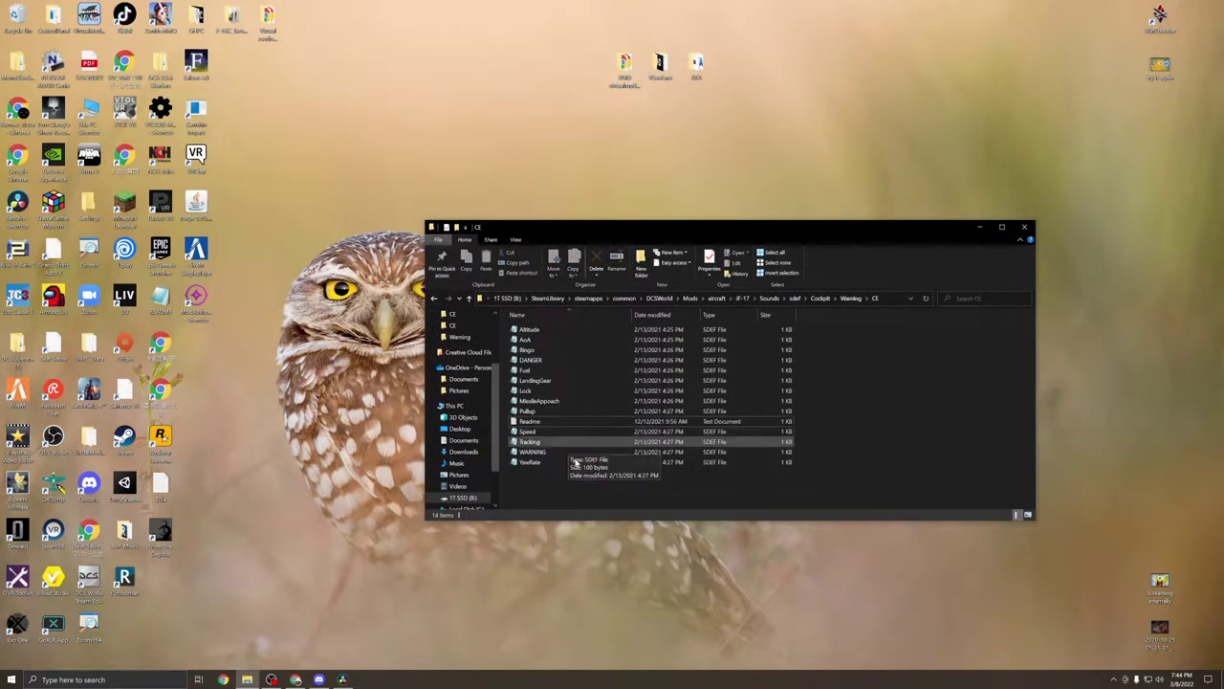
- Go back to the sdef Warning folder and enter its CE folder again
left_click(850, 298)
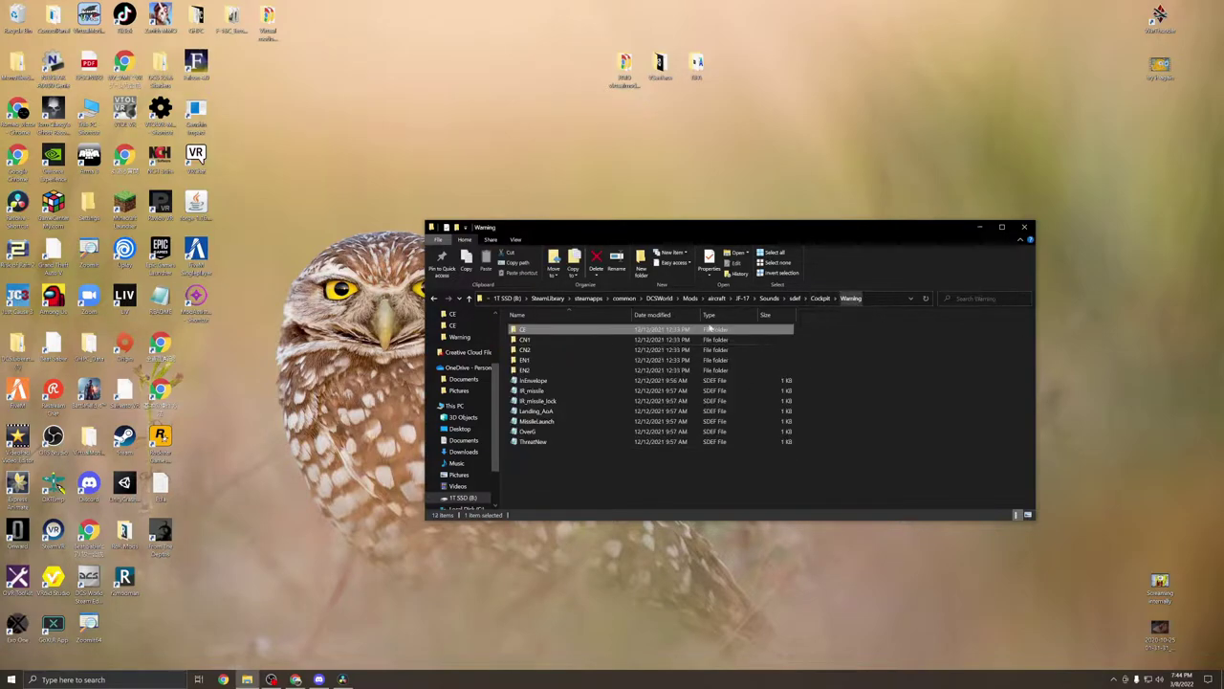
double_click(543, 331)
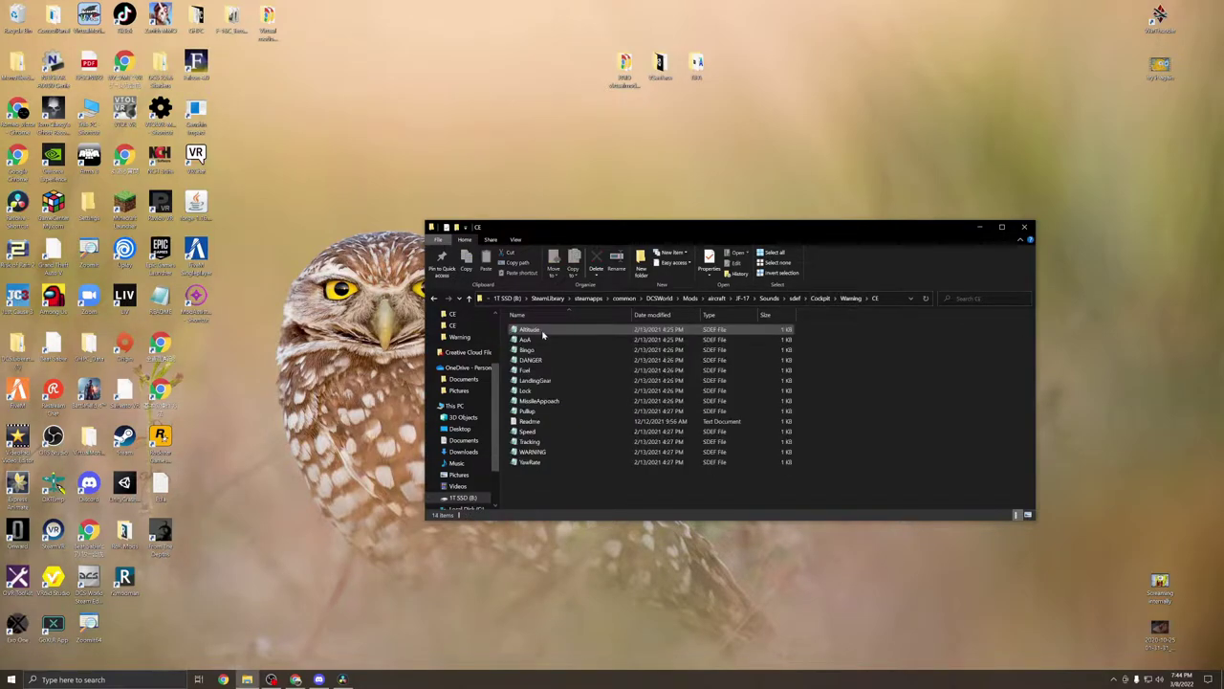
- Open the Altitude sdef file in the CE folder, examine its wave path, and close it
double_click(574, 332)
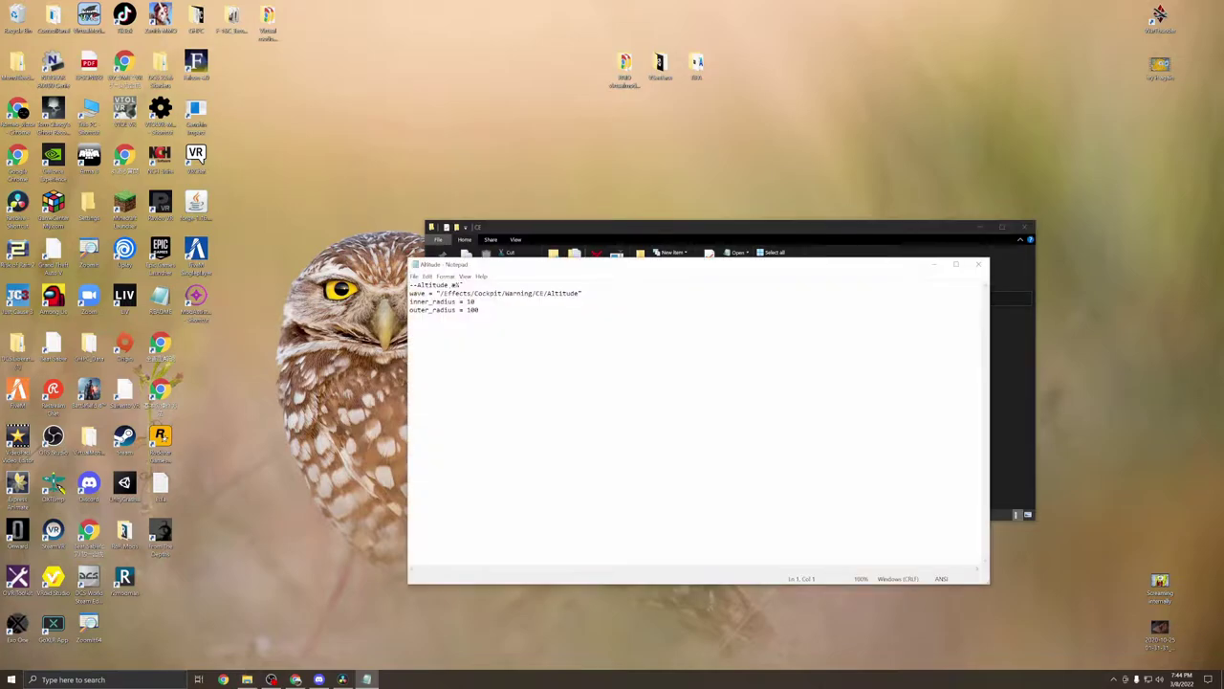
left_click(536, 292)
left_click(480, 309)
left_click_drag(444, 294, 582, 294)
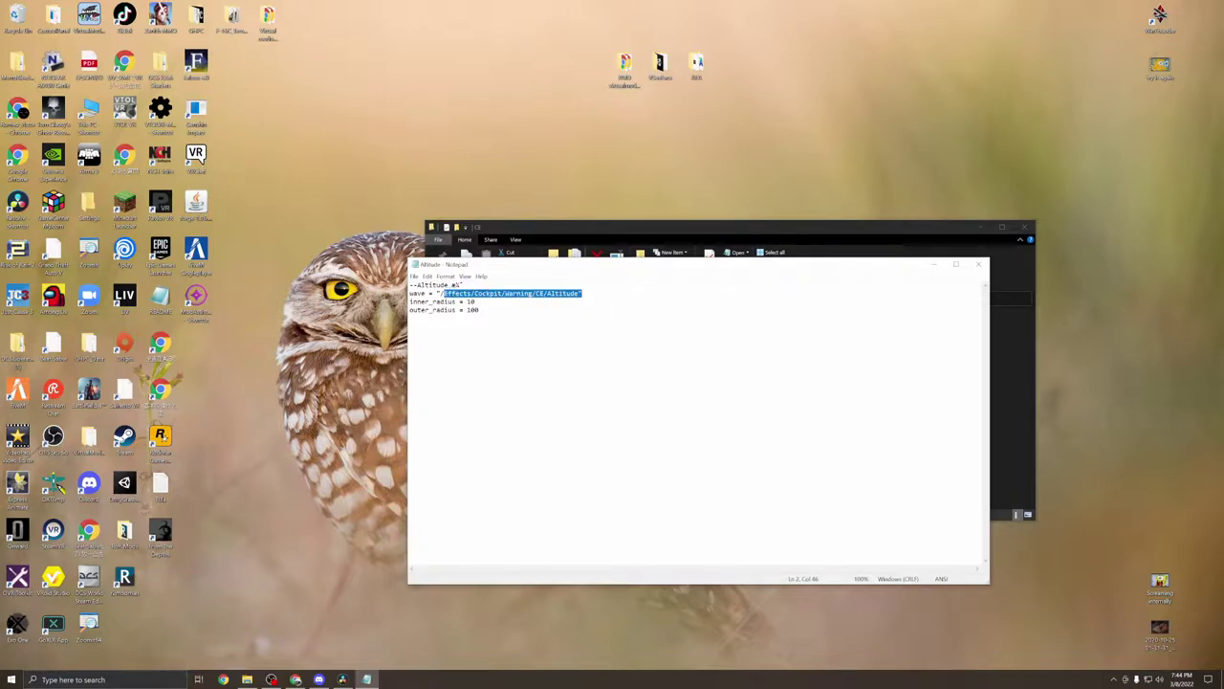
left_click(480, 310)
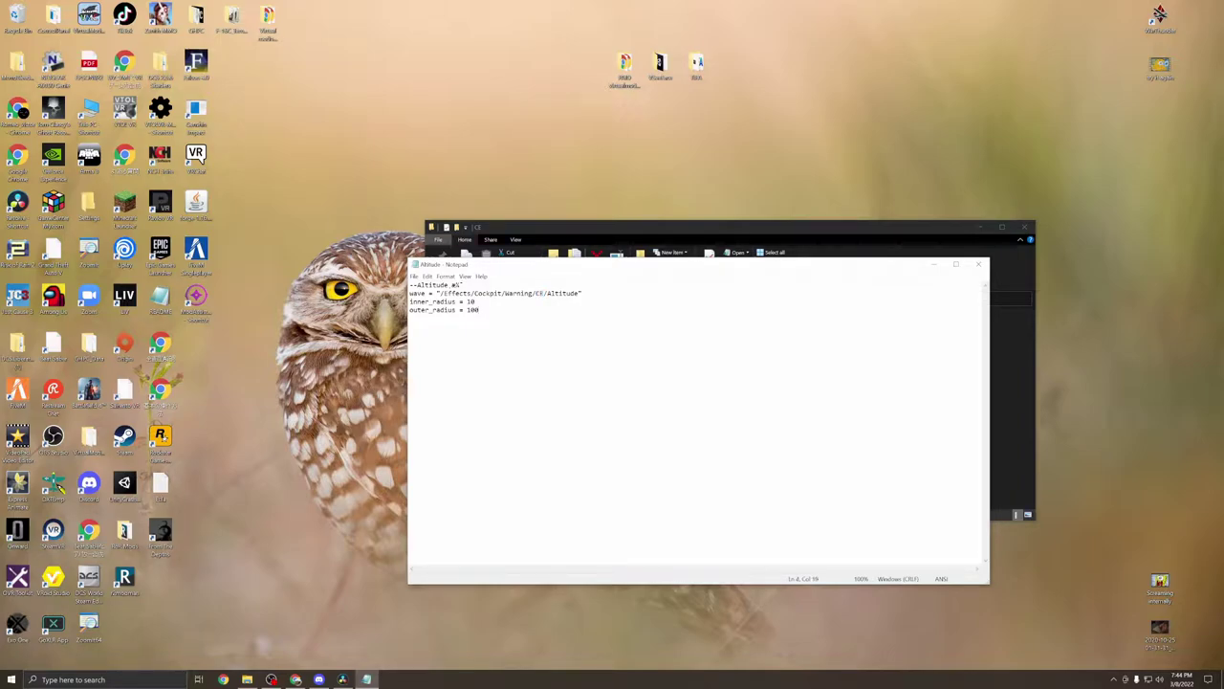
left_click(979, 264)
- Look through the remaining sdef files in the CE folder one by one, from AoA to YawRate
left_click(567, 340)
left_click(564, 351)
left_click(565, 362)
left_click(566, 371)
left_click(567, 382)
left_click(567, 393)
left_click(568, 402)
left_click(569, 412)
left_click(569, 433)
left_click(569, 443)
left_click(570, 453)
left_click(567, 462)
left_click(563, 453)
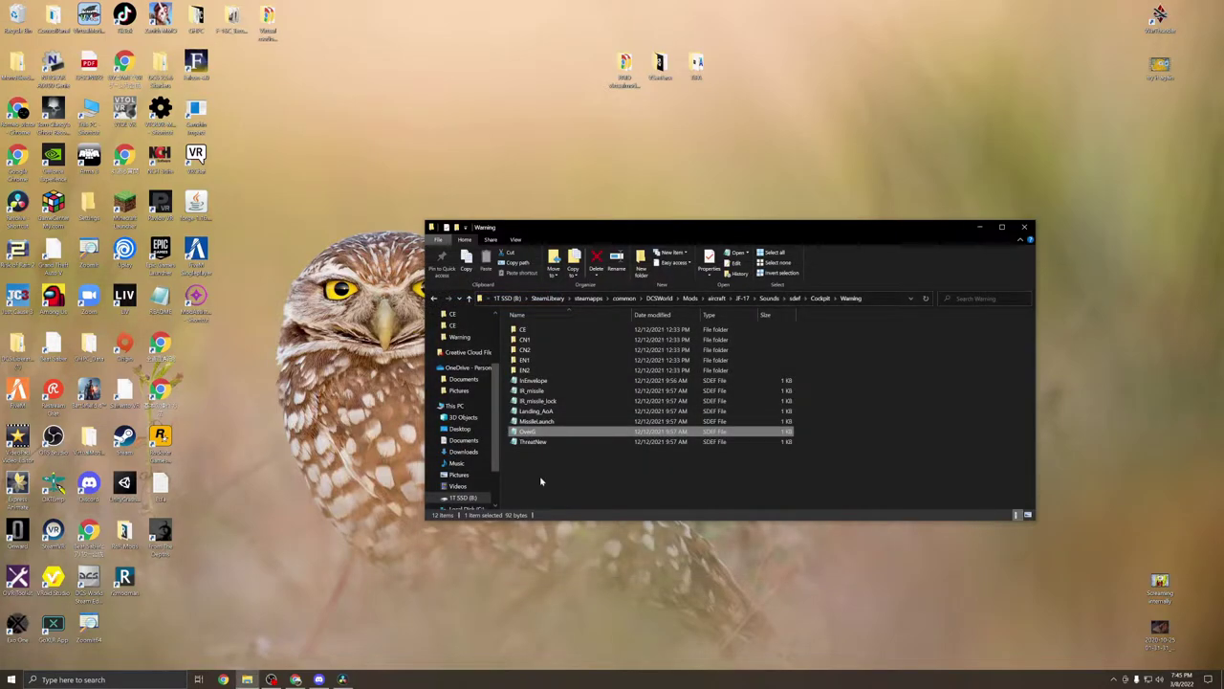
- Look over the loose sdef files in the parent Warning folder, from InEnvelope to ThreatNew
left_click(541, 477)
left_click_drag(540, 477, 549, 379)
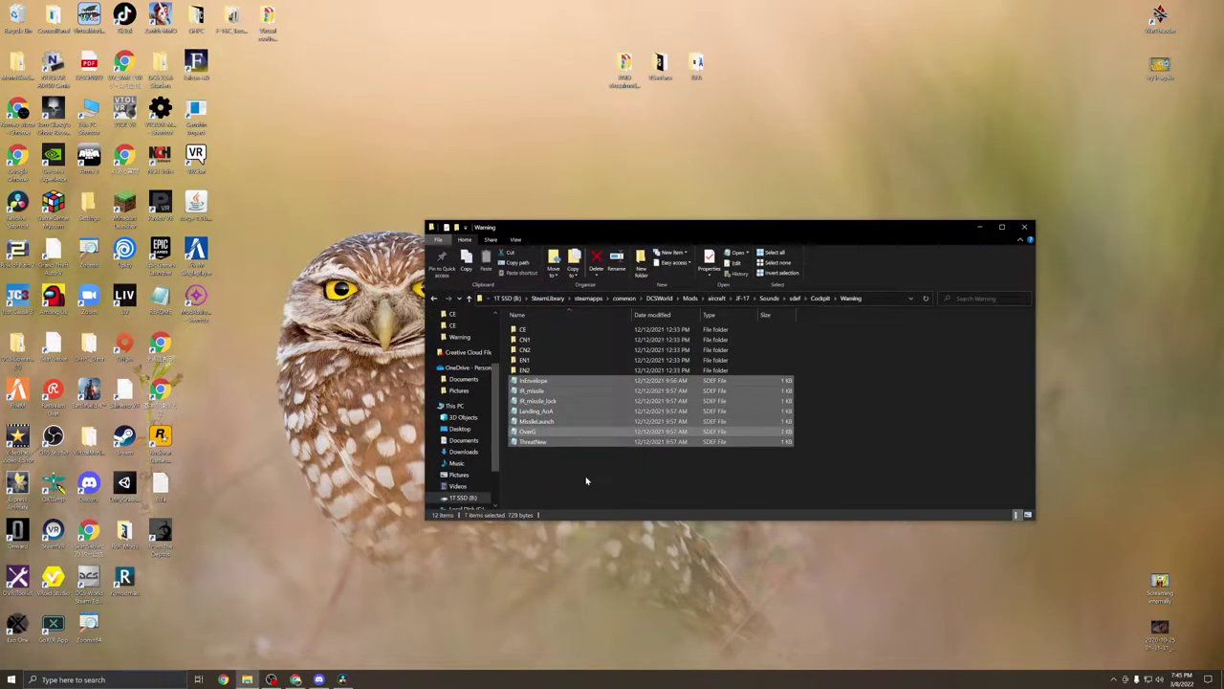
left_click_drag(872, 325, 717, 370)
left_click(574, 504)
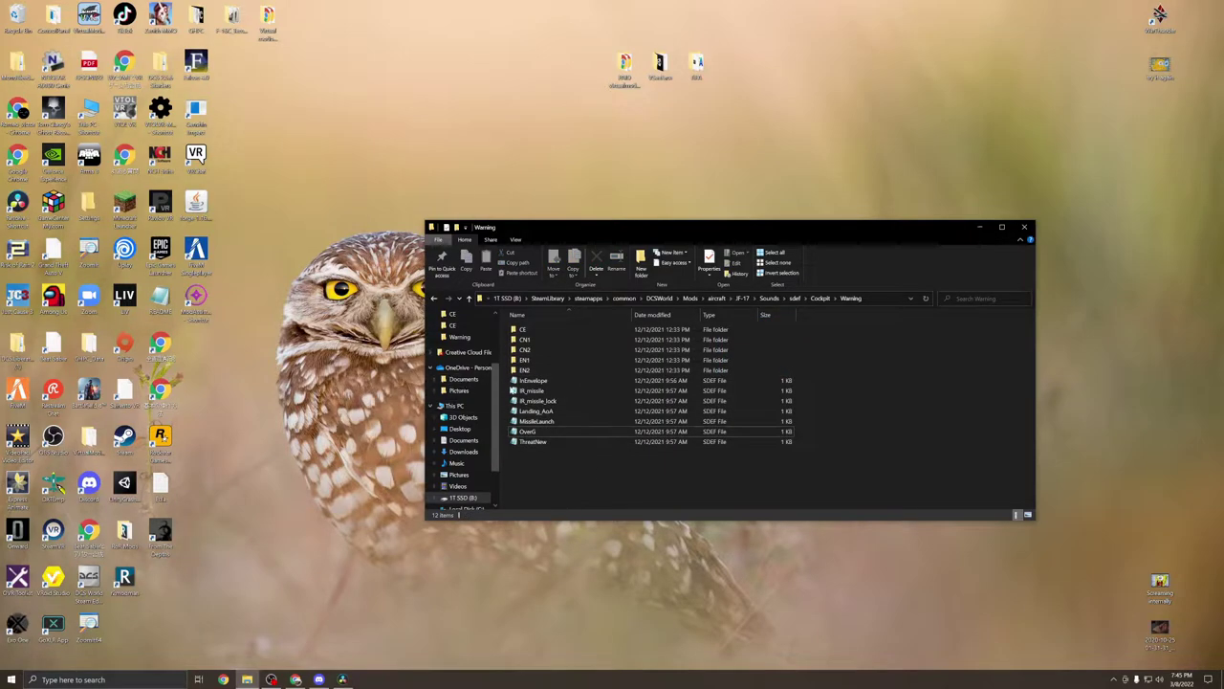
- Open the IR_missile_lock sdef file, examine its wave path, and close it
double_click(527, 403)
left_click_drag(598, 294, 443, 293)
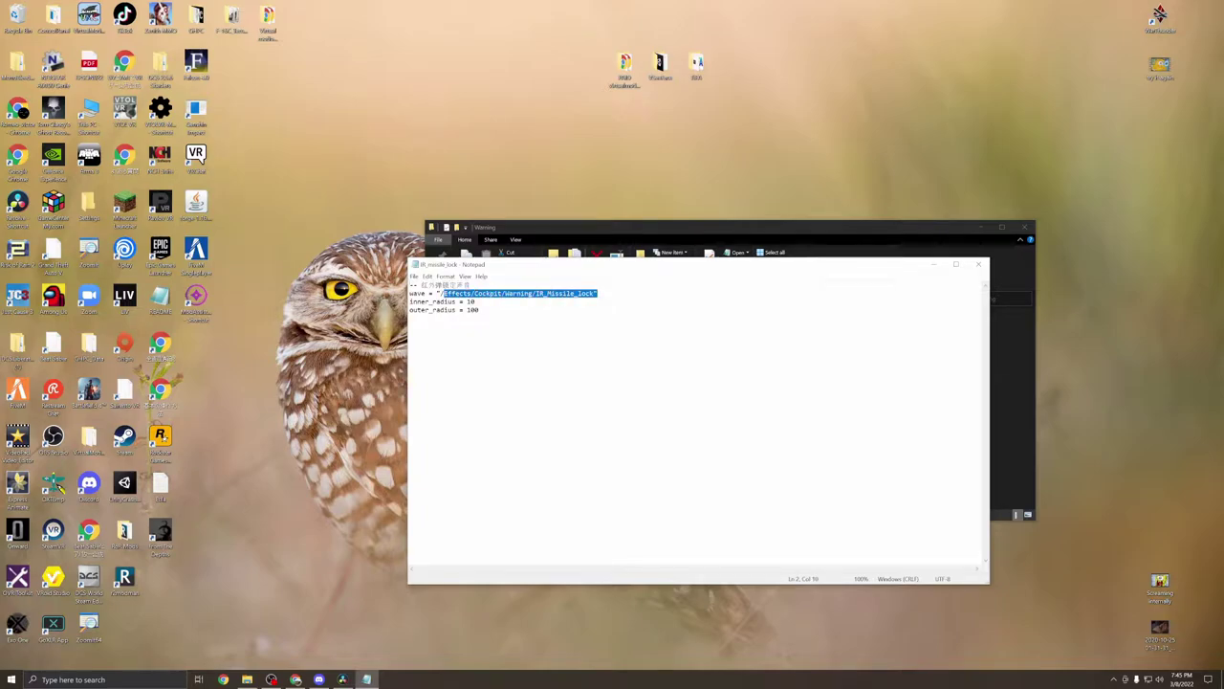
left_click(926, 358)
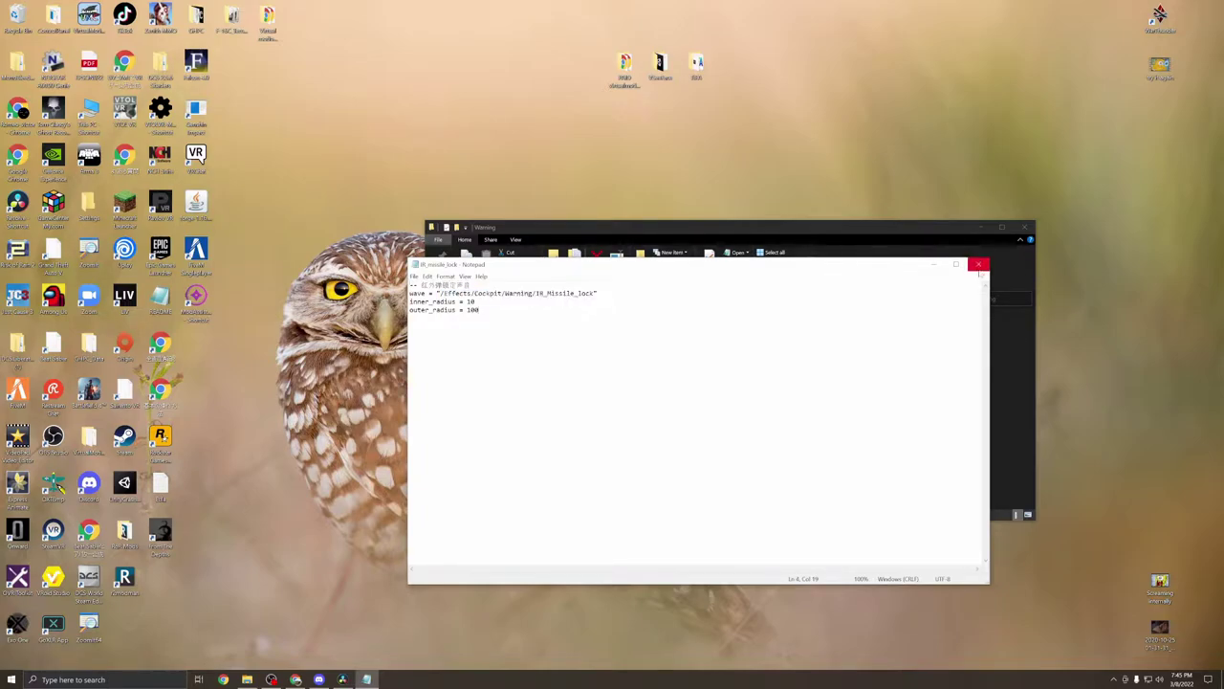
left_click(979, 270)
- Go to the Warning folder under Sounds, Effects, Cockpit and look over the loose WAV files it contains
left_click(772, 300)
double_click(555, 342)
double_click(544, 331)
left_click(535, 373)
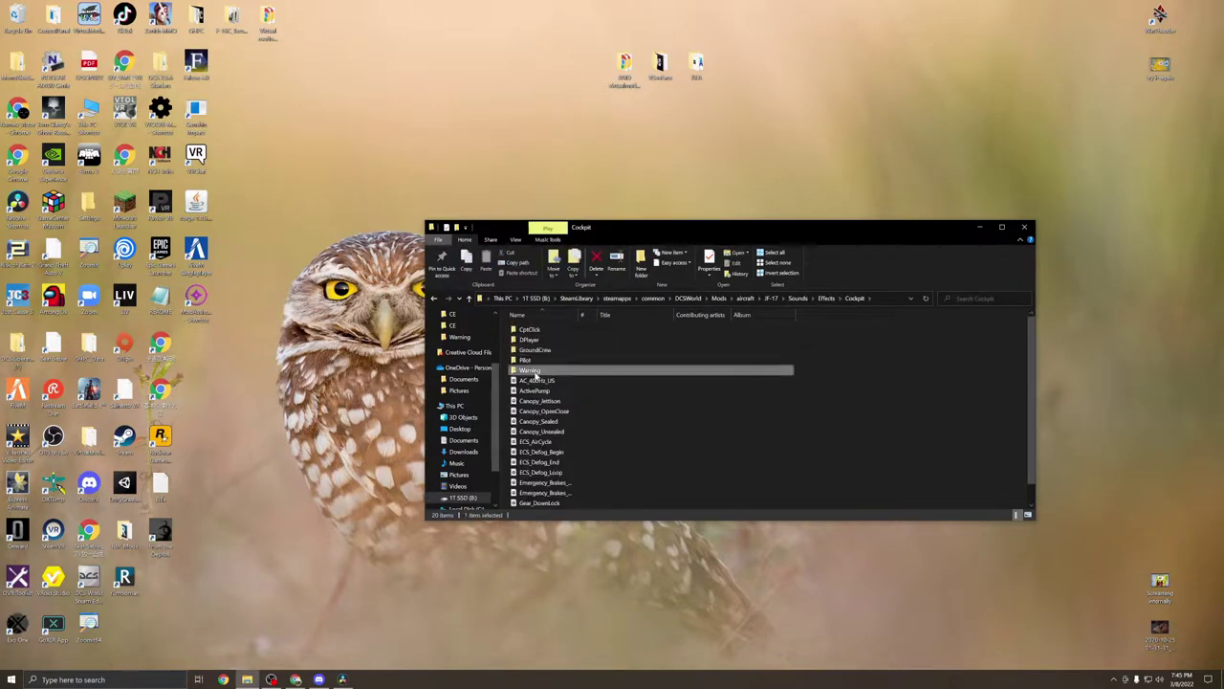
double_click(537, 373)
left_click_drag(538, 467, 549, 384)
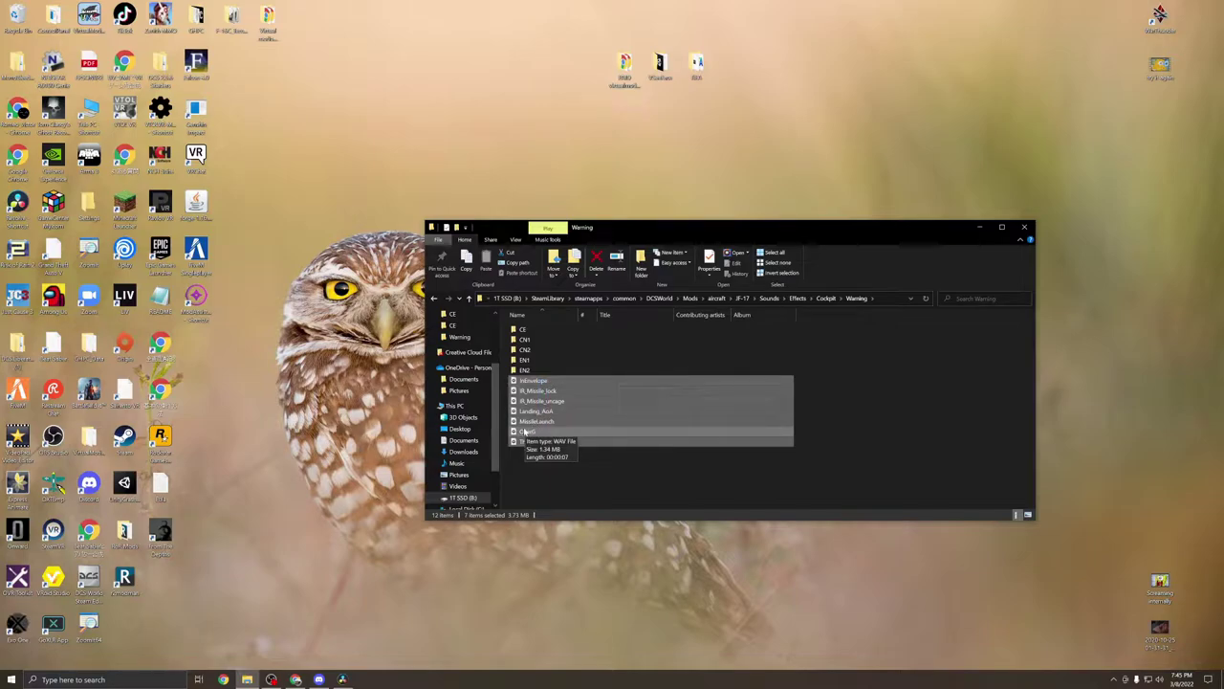
left_click(547, 457)
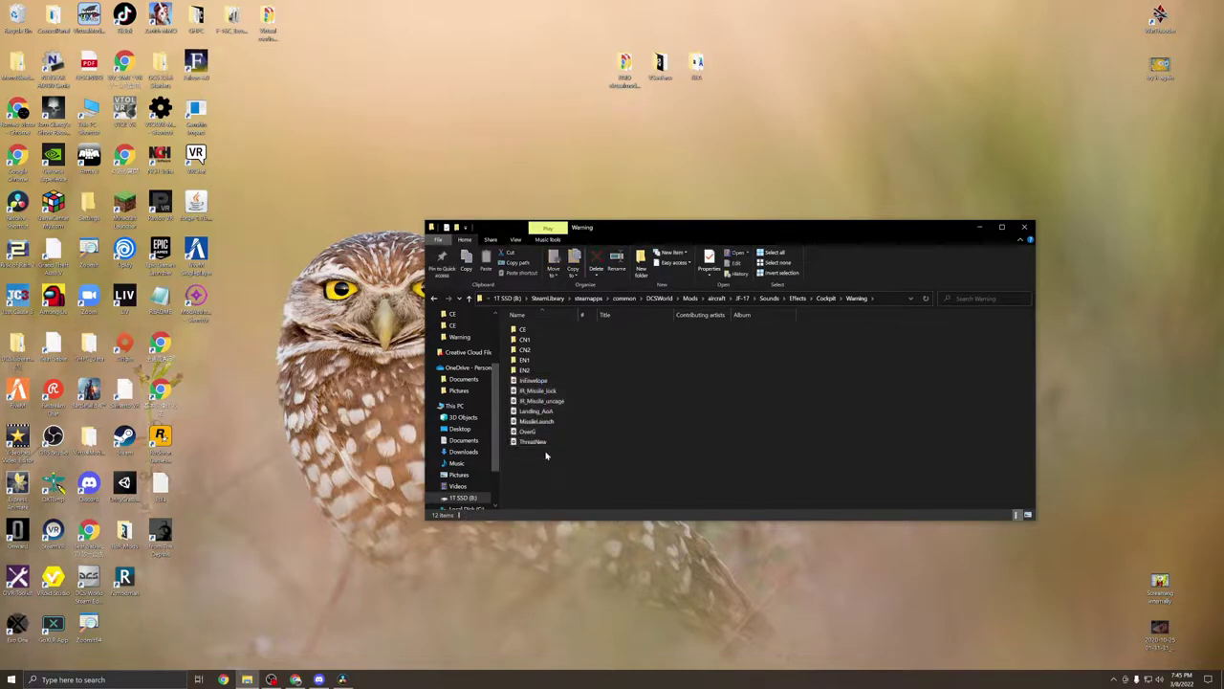
left_click(542, 434)
left_click(518, 466)
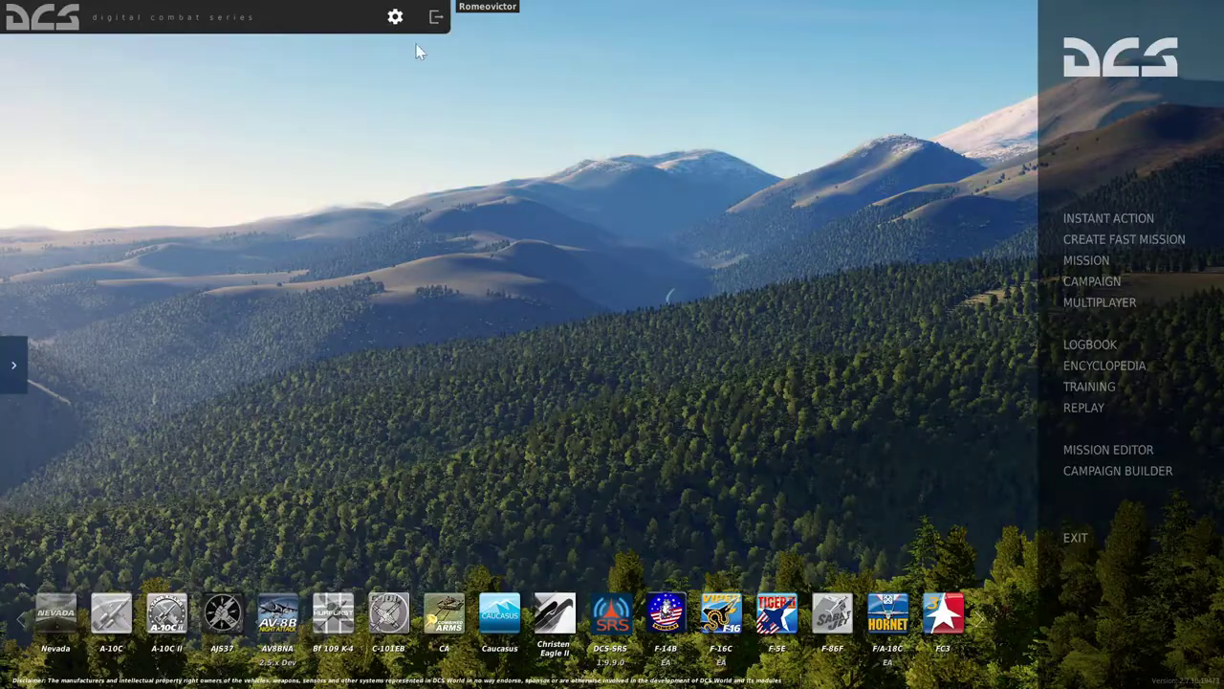
- In DCS World, open the special options for the JF-17
left_click(396, 17)
left_click(801, 140)
scroll(237, 333, "down", 5)
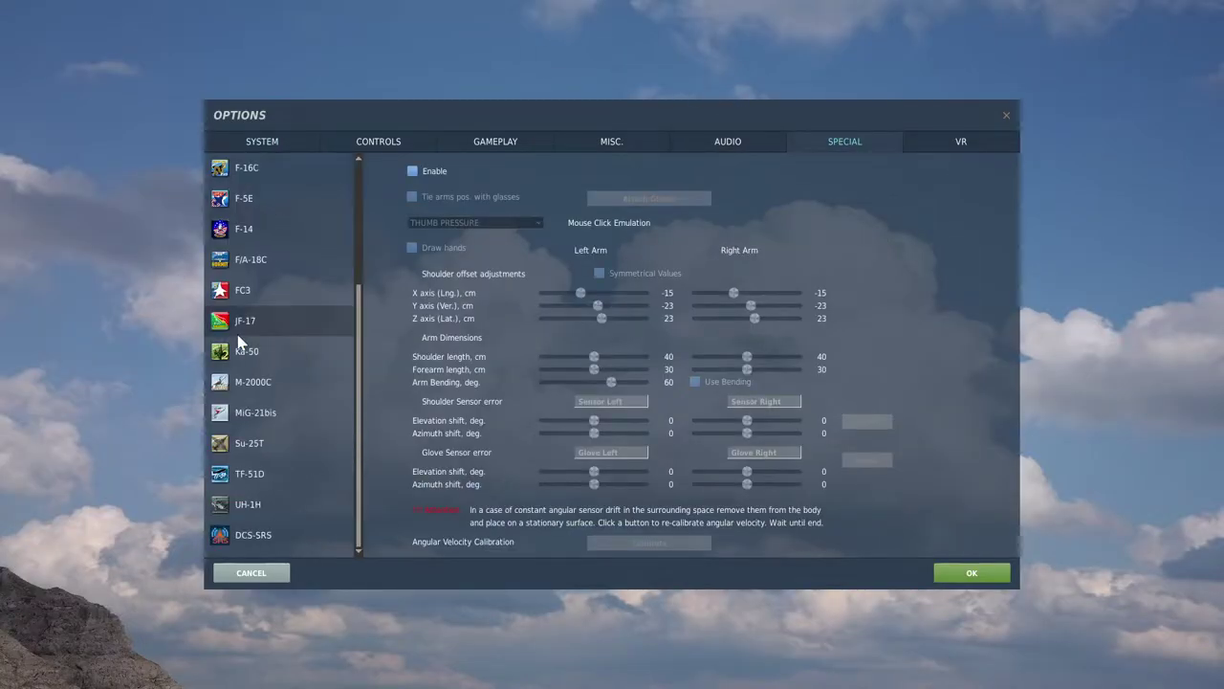
left_click(251, 318)
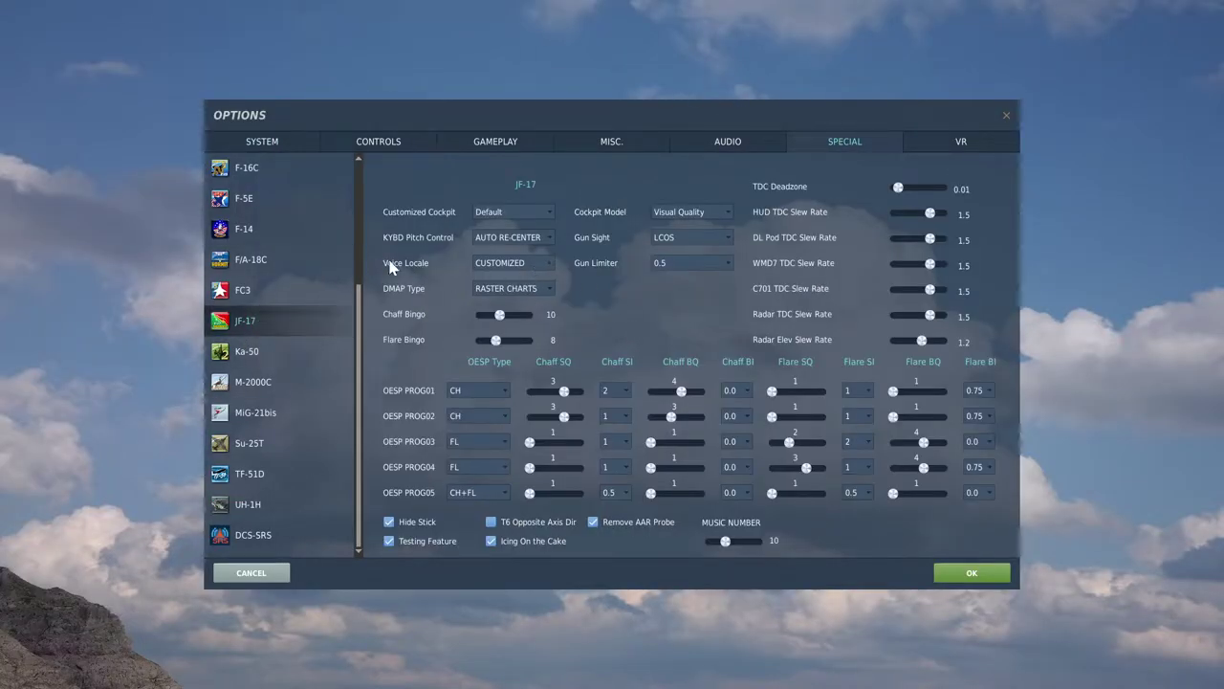
- Set the JF-17 Voice Locale to CUSTOMIZED and accept the options
left_click(516, 264)
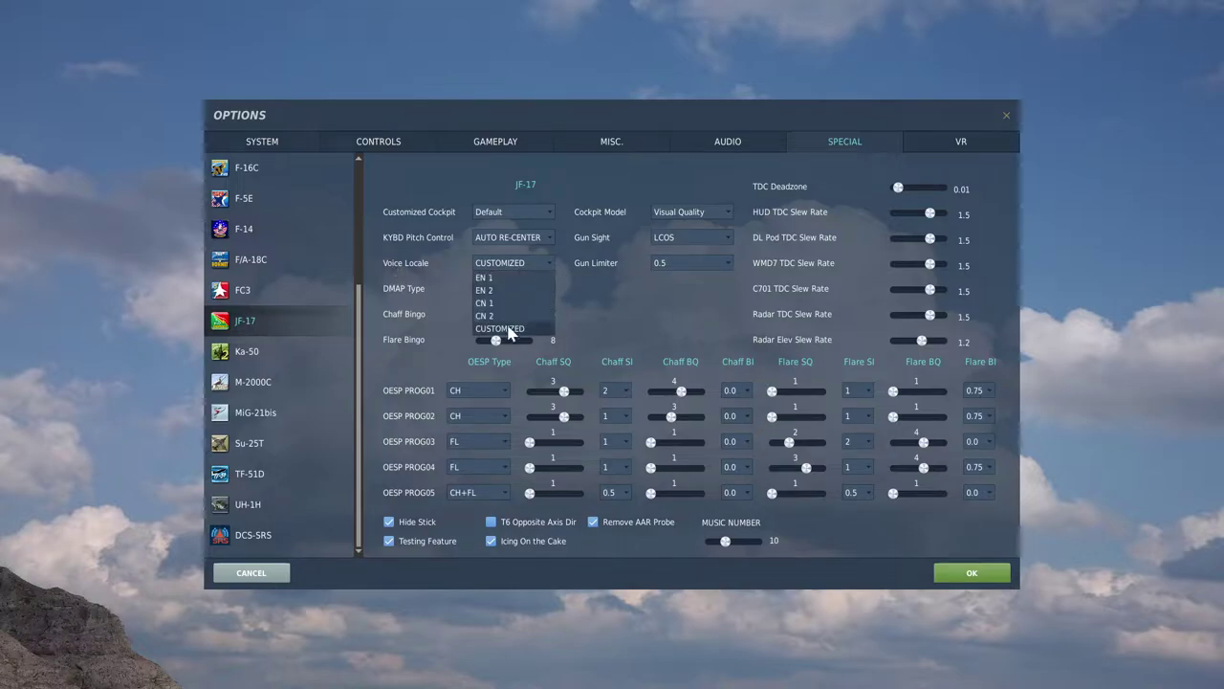
left_click(408, 265)
left_click(479, 265)
left_click(521, 333)
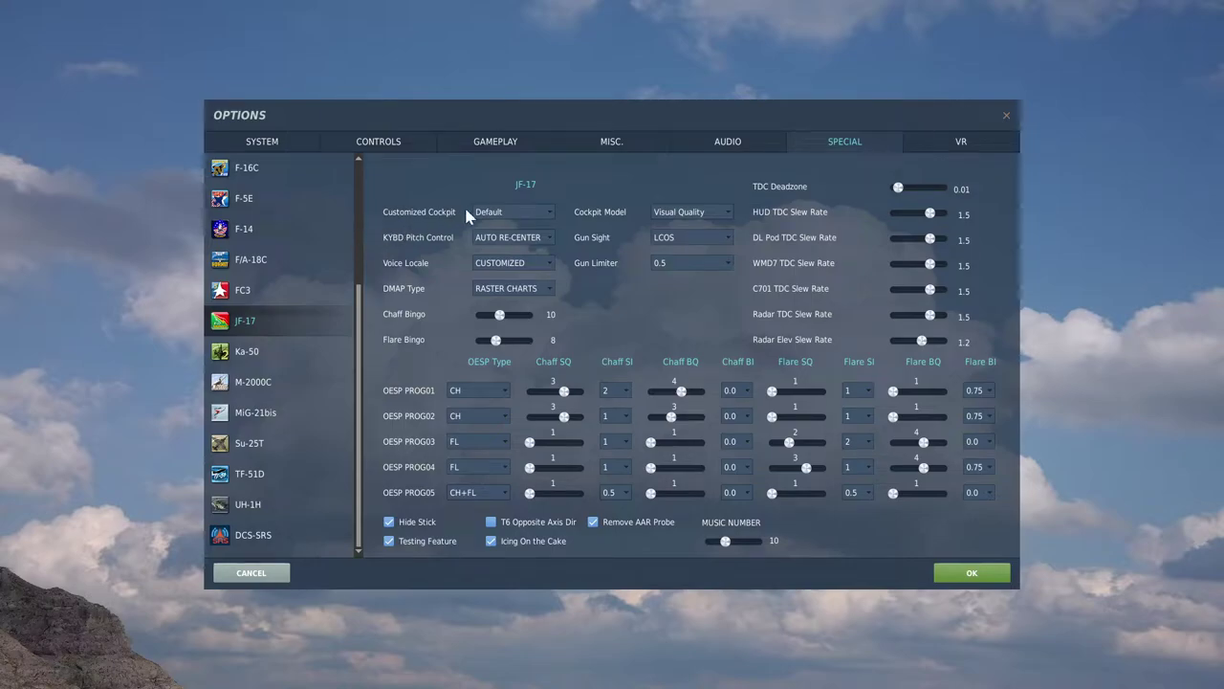
left_click(971, 574)
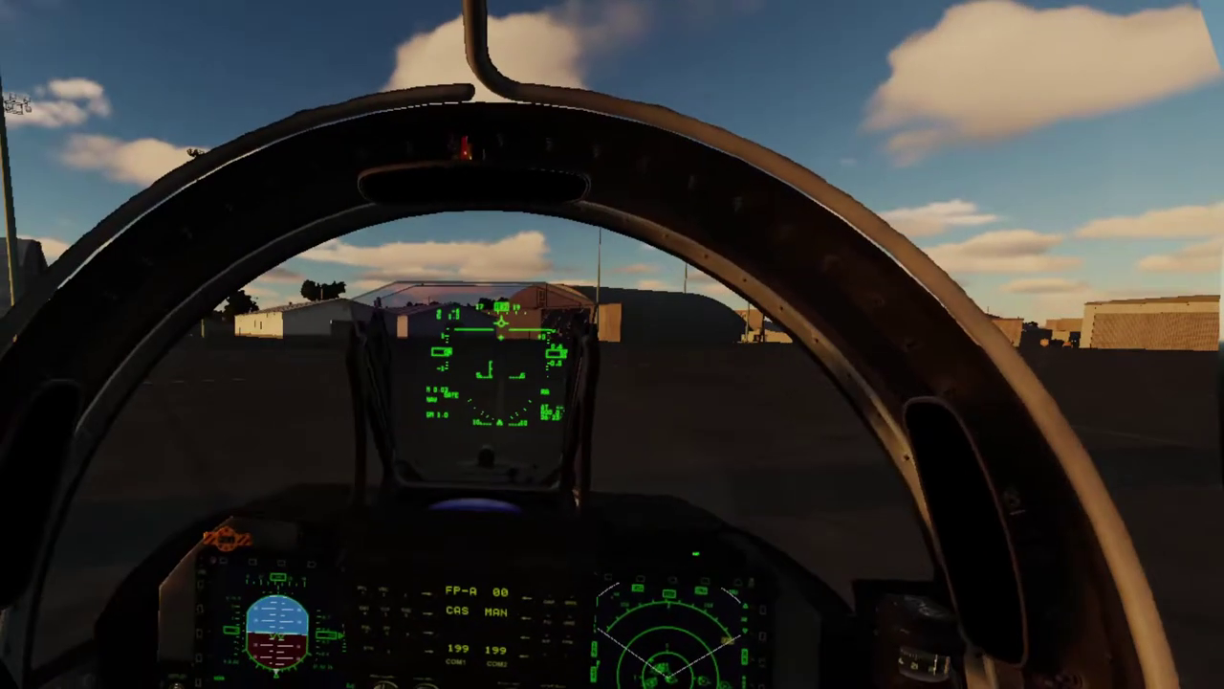
- Open the radio communications menu in the JF-17 cockpit
key("backslash")
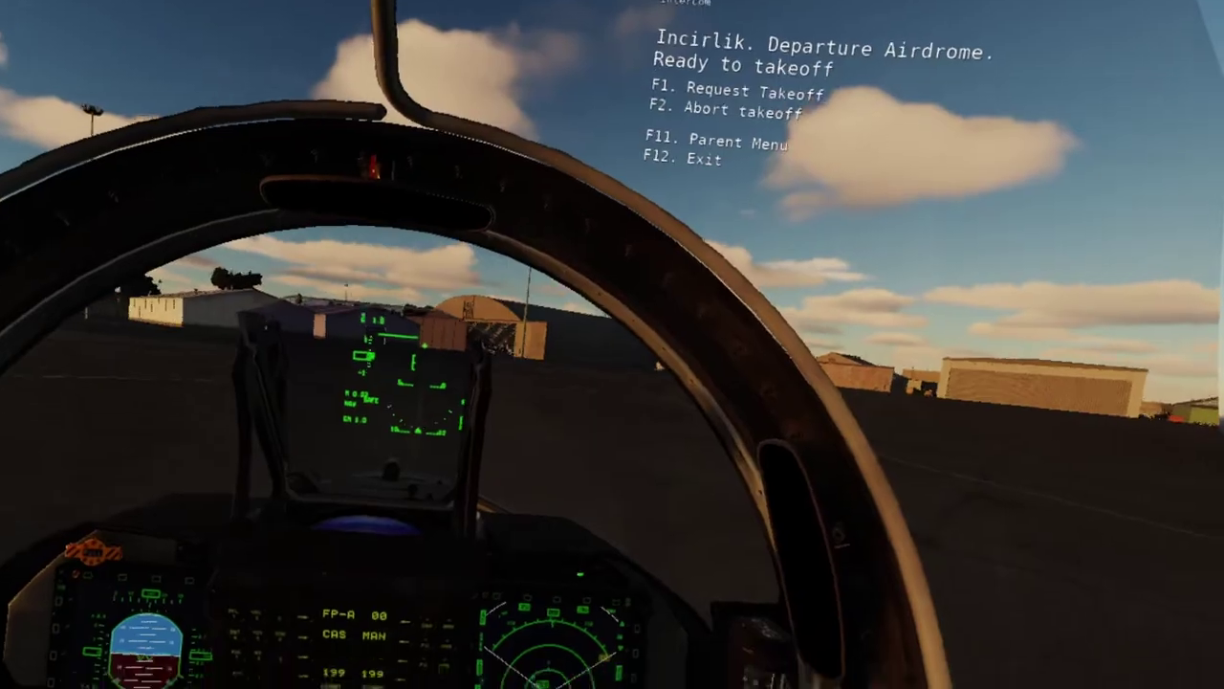